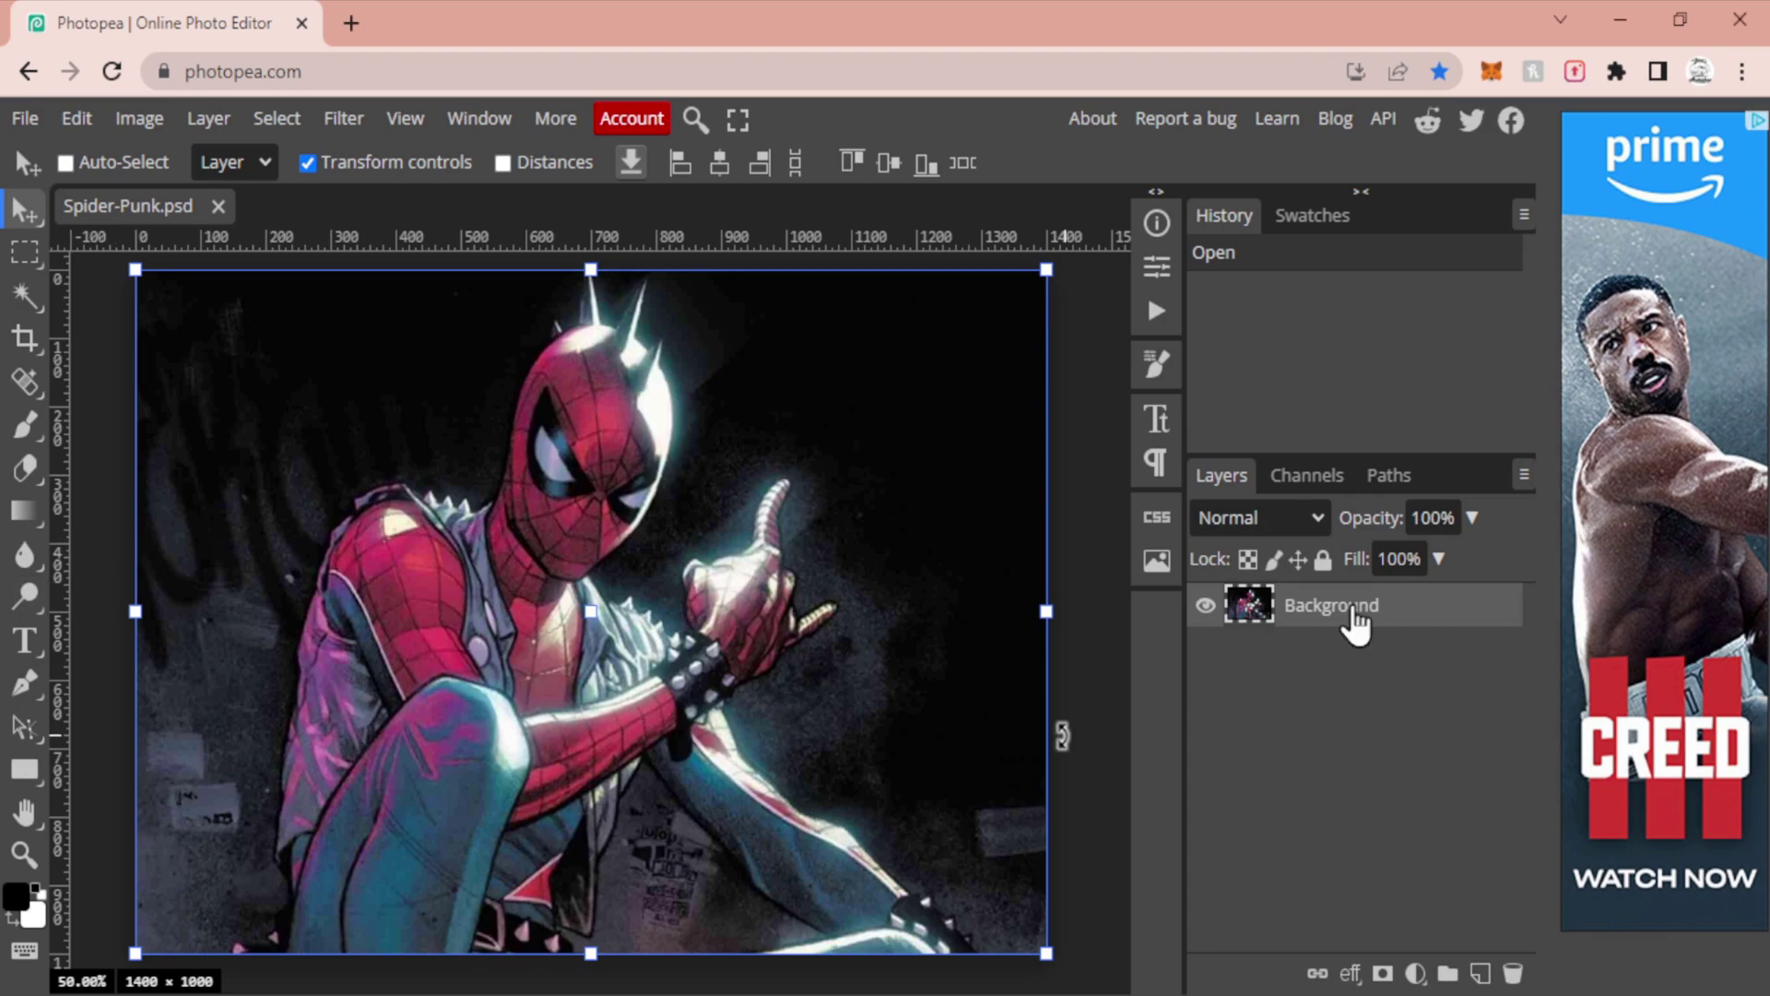
Duplicate the image to Layer 1, hide the Background, and convert Layer 1 to a smart object.
key("ctrl+j")
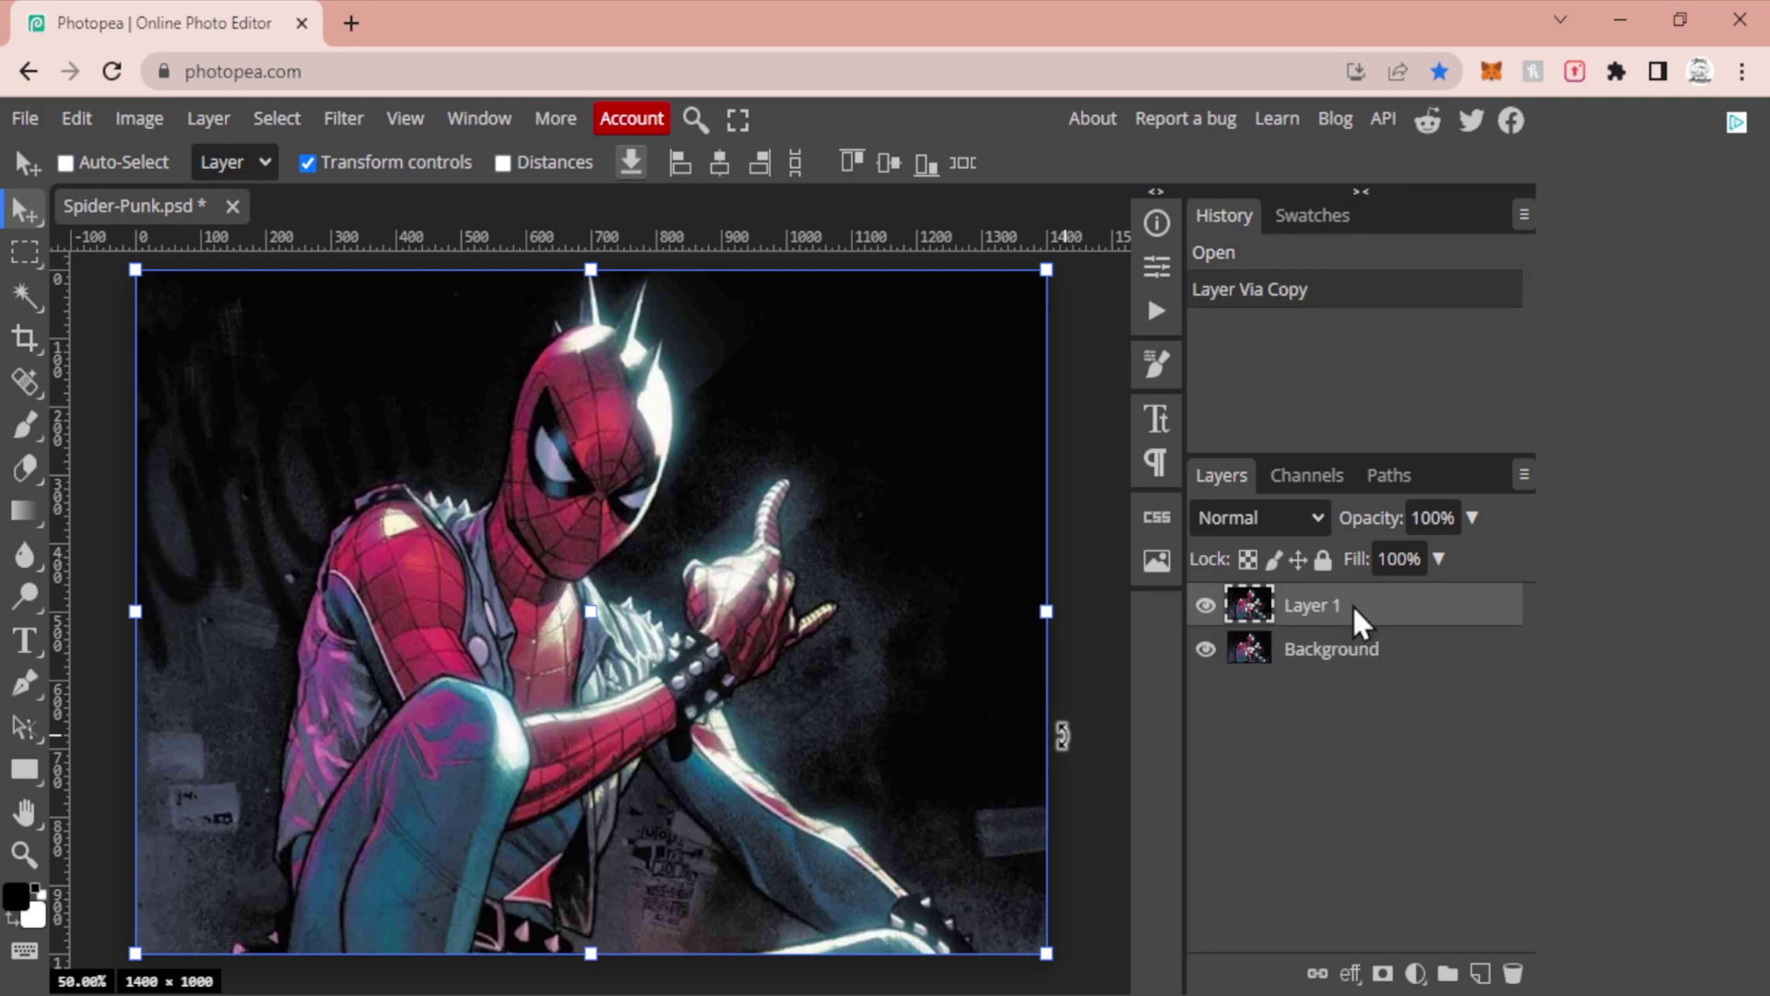
left_click(1208, 650)
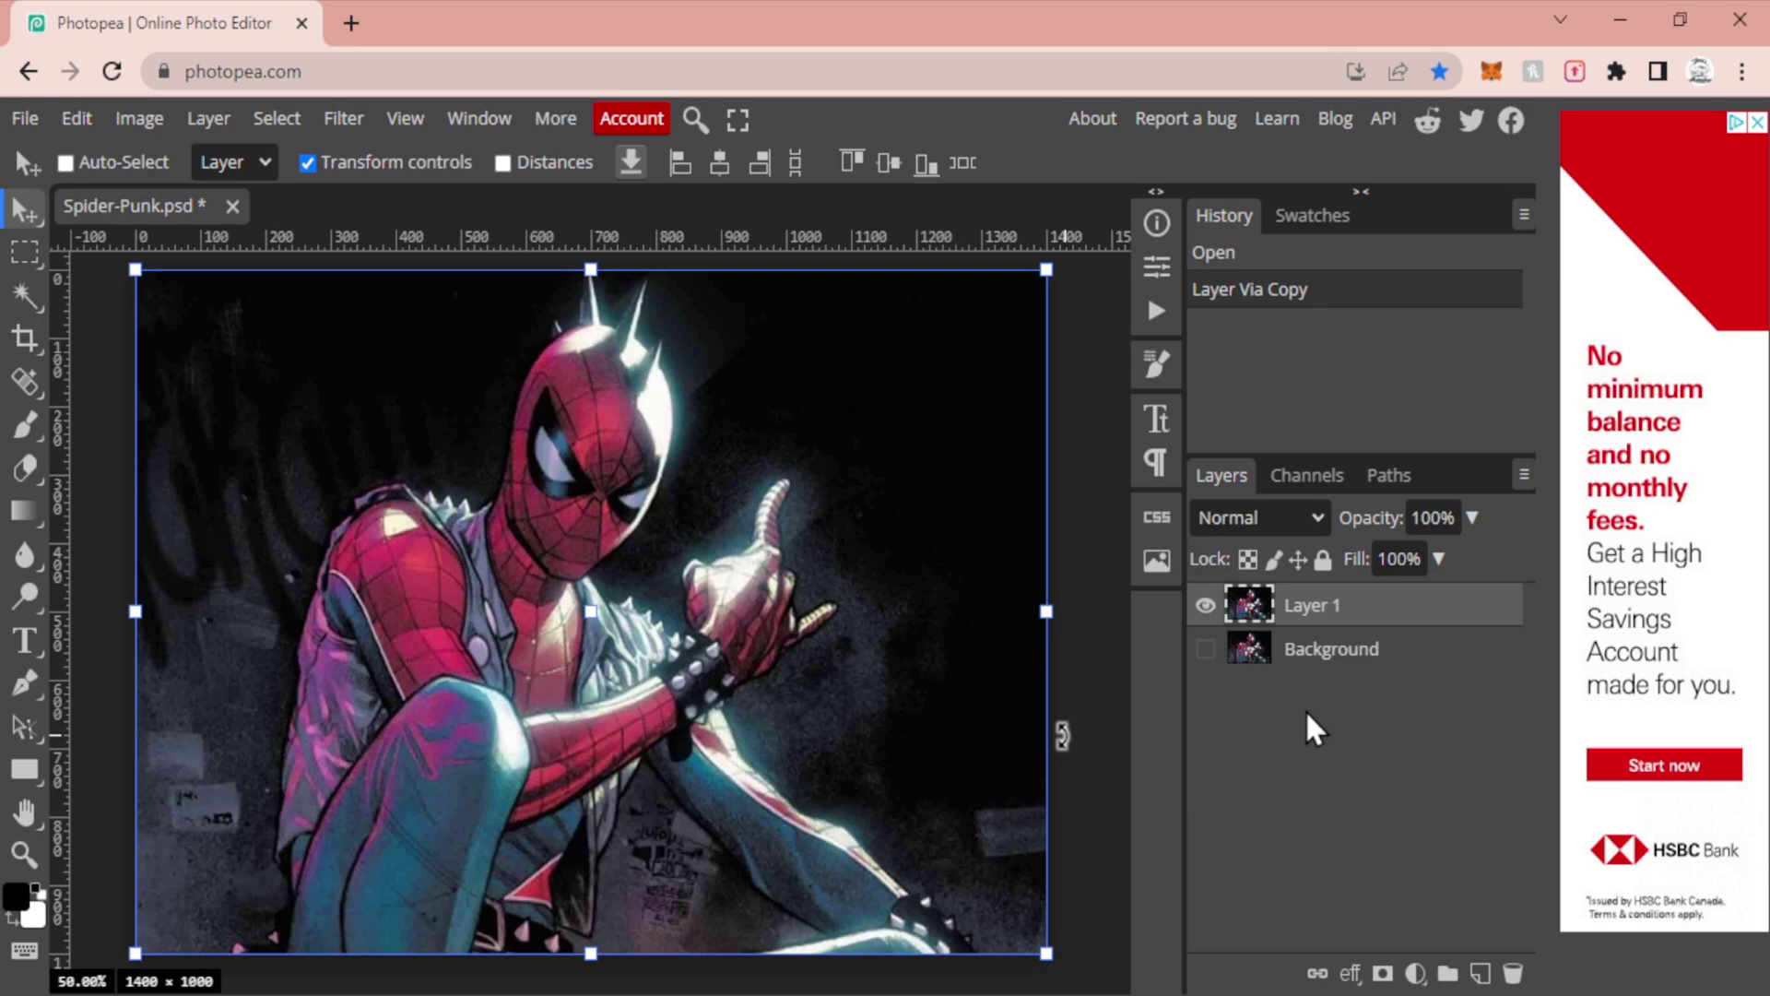
right_click(1306, 613)
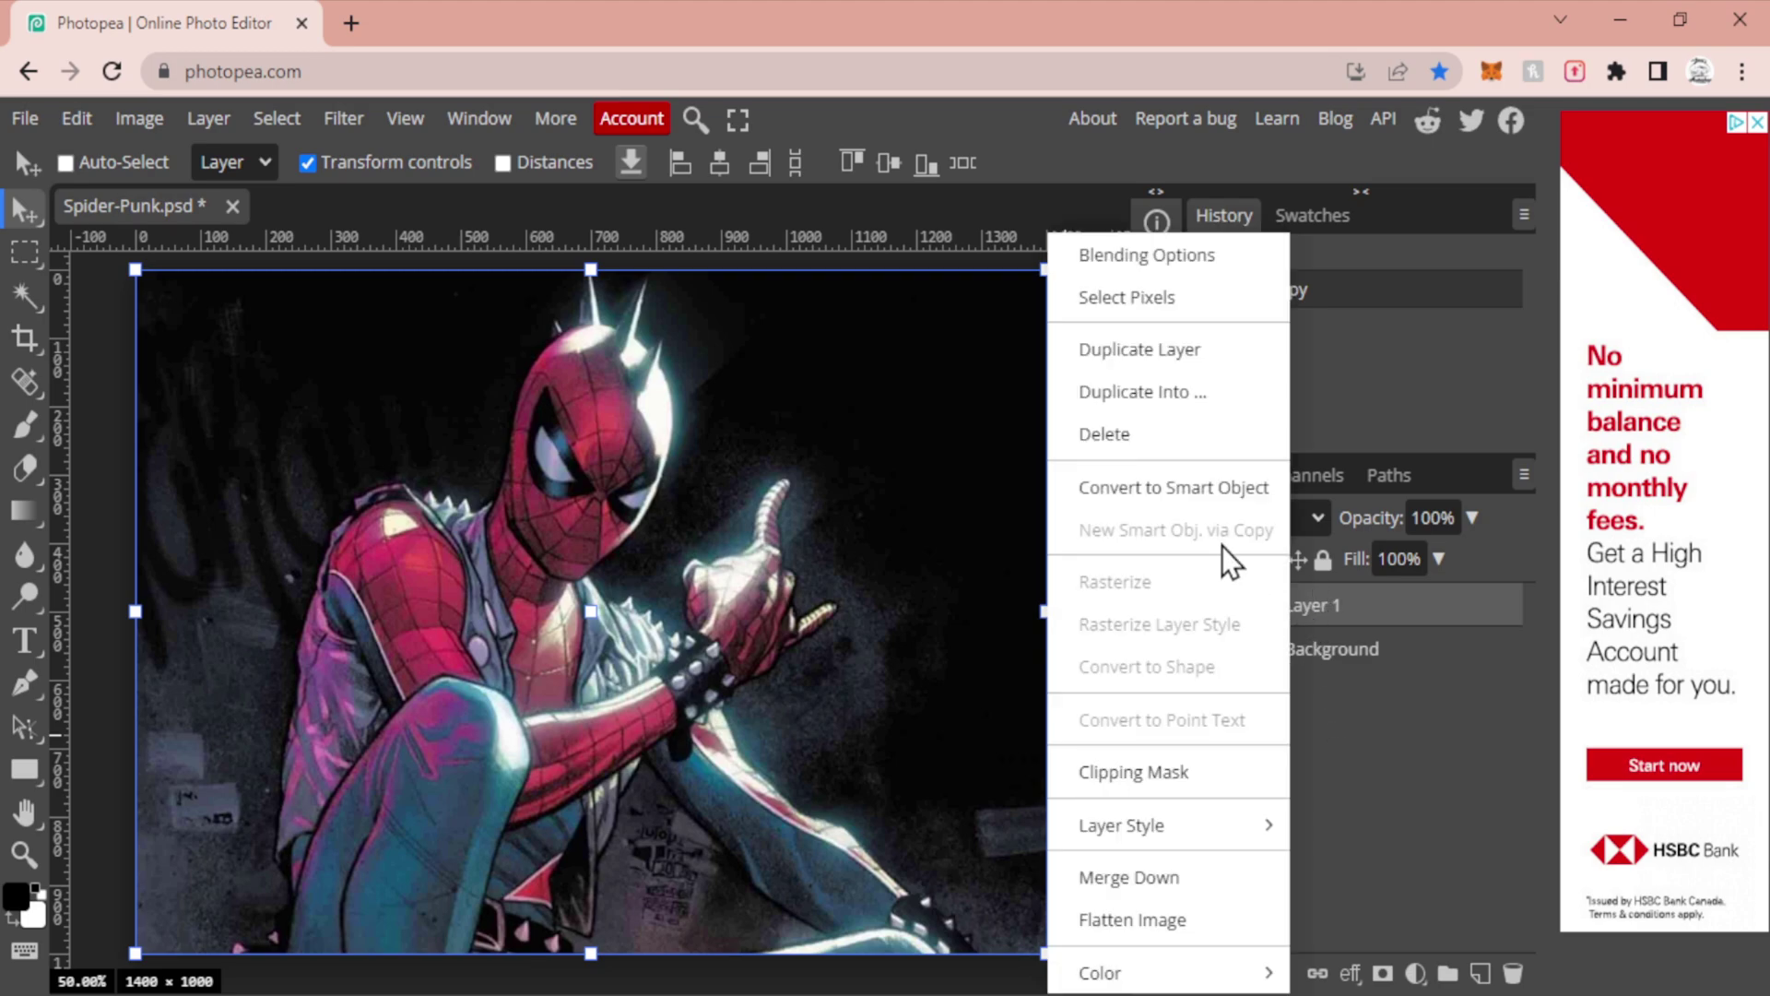
left_click(1222, 489)
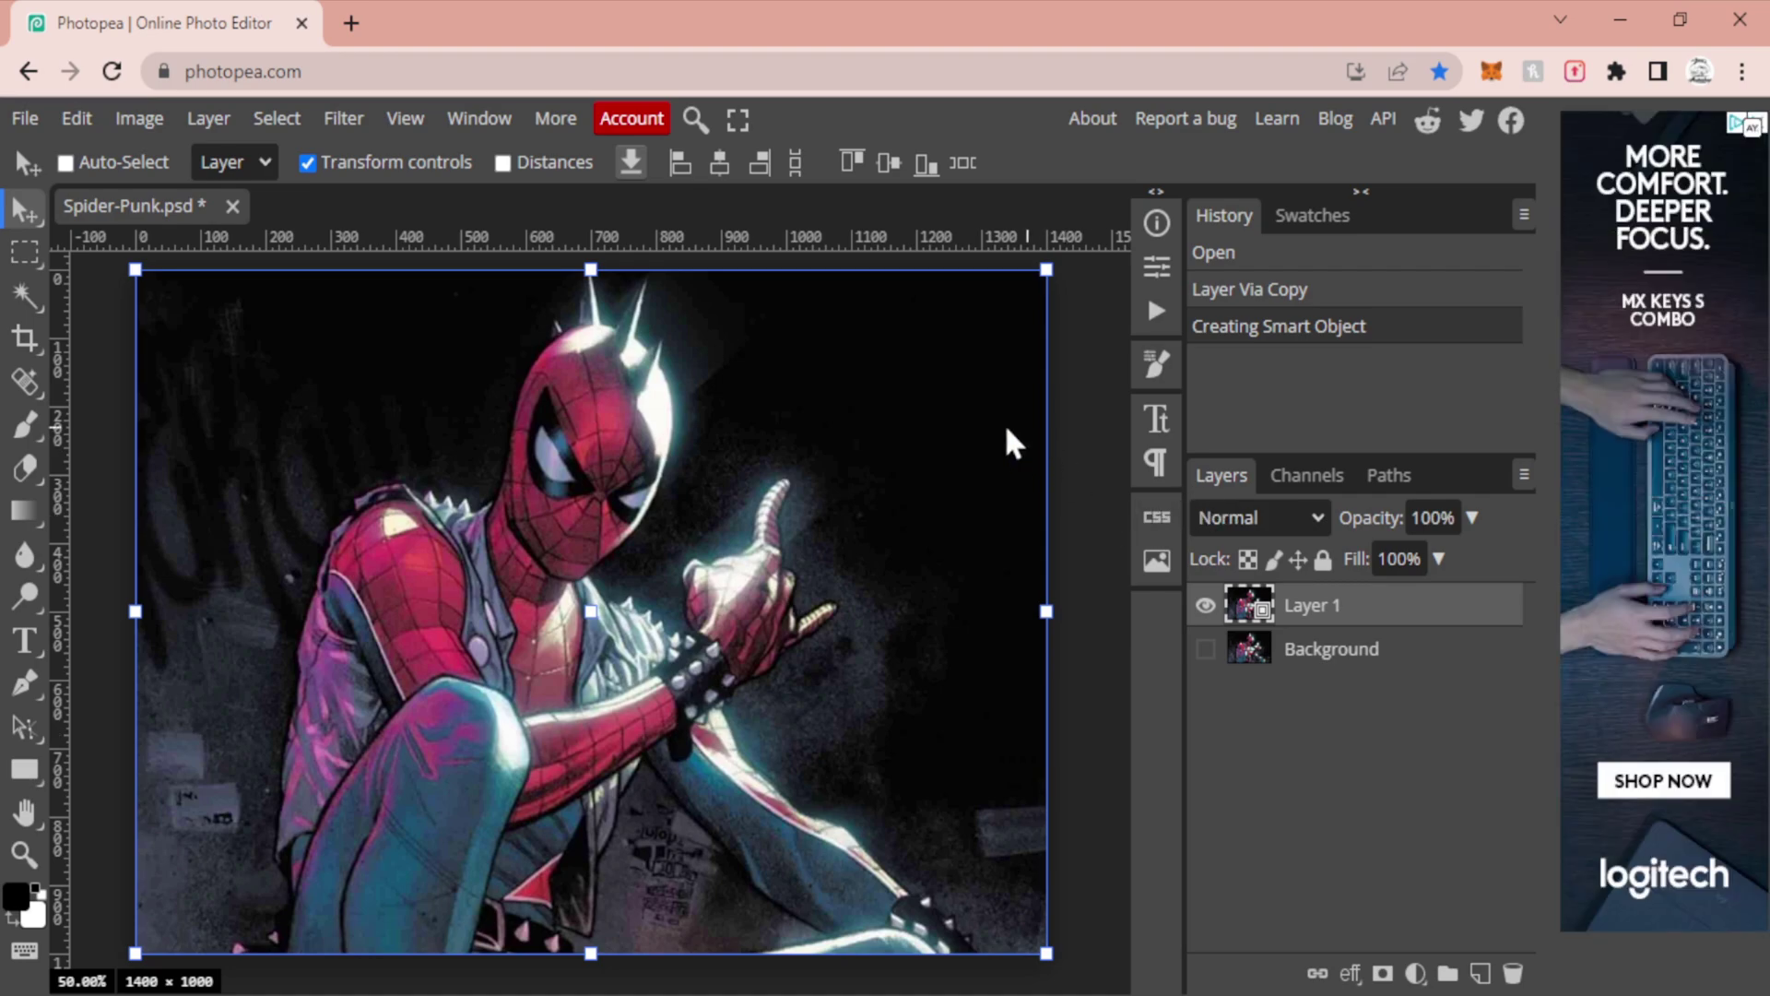
Add a Hue/Saturation smart filter at Saturation -100, then toggle it off and on to compare.
left_click(129, 120)
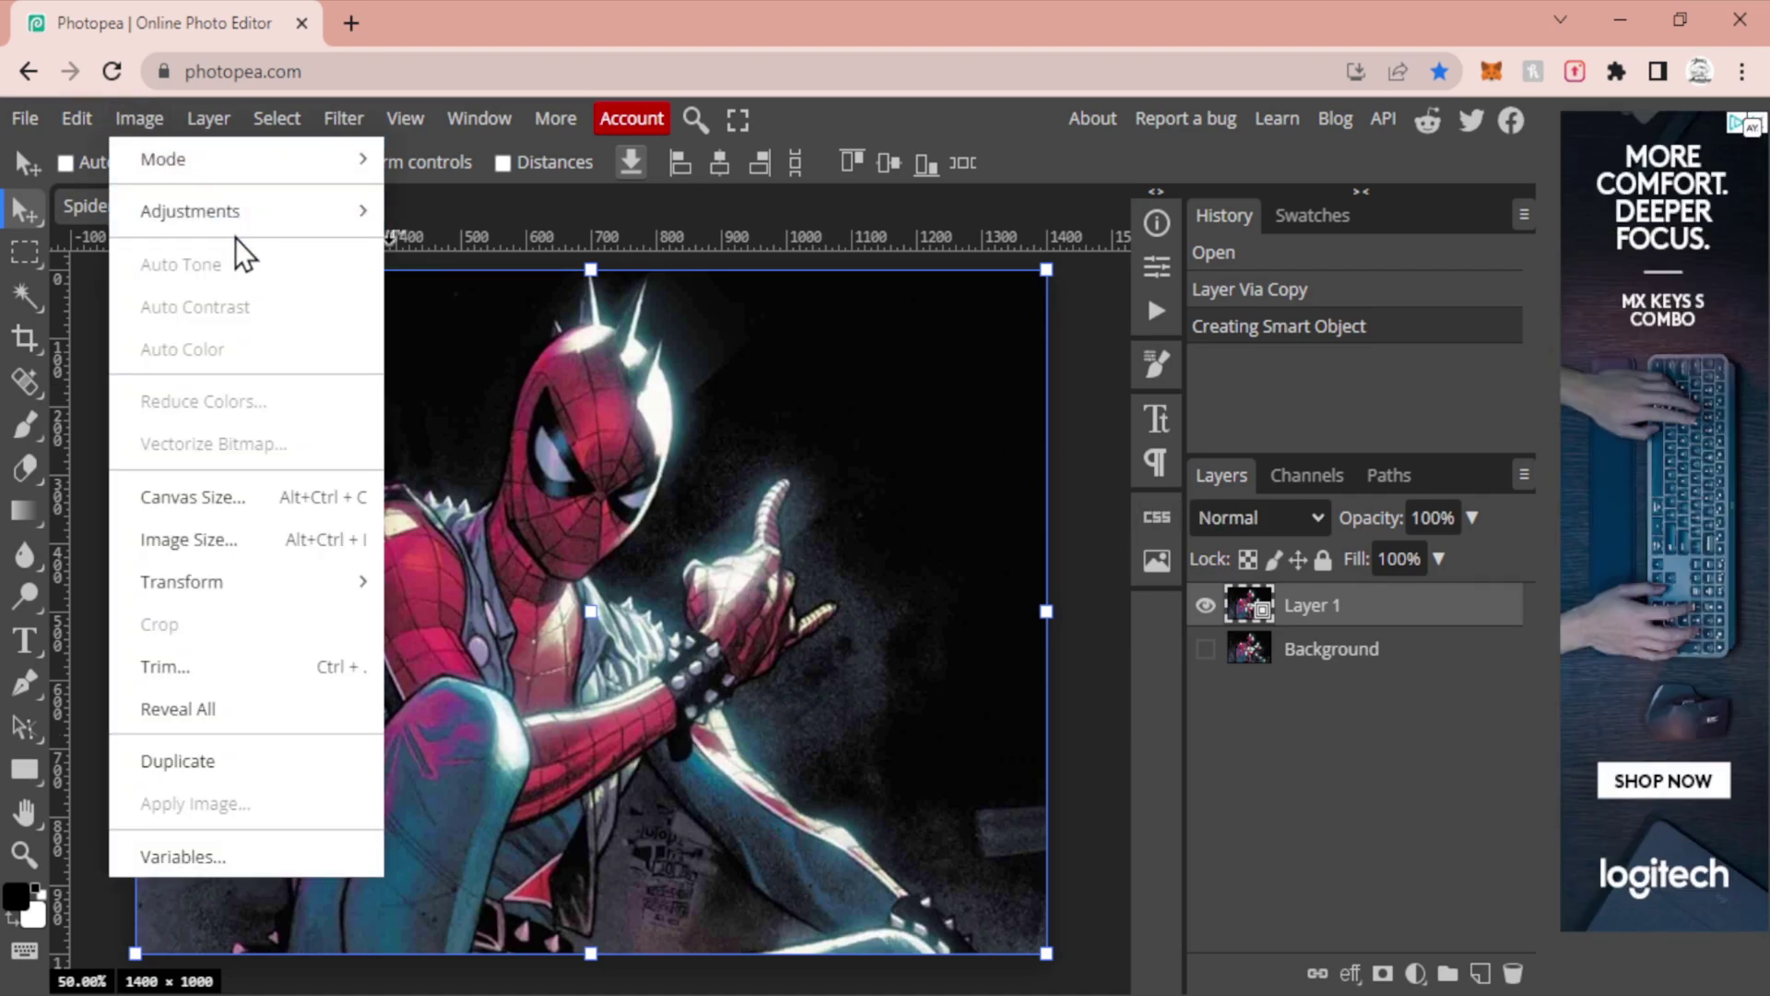
mouse_move(245, 219)
left_click(483, 355)
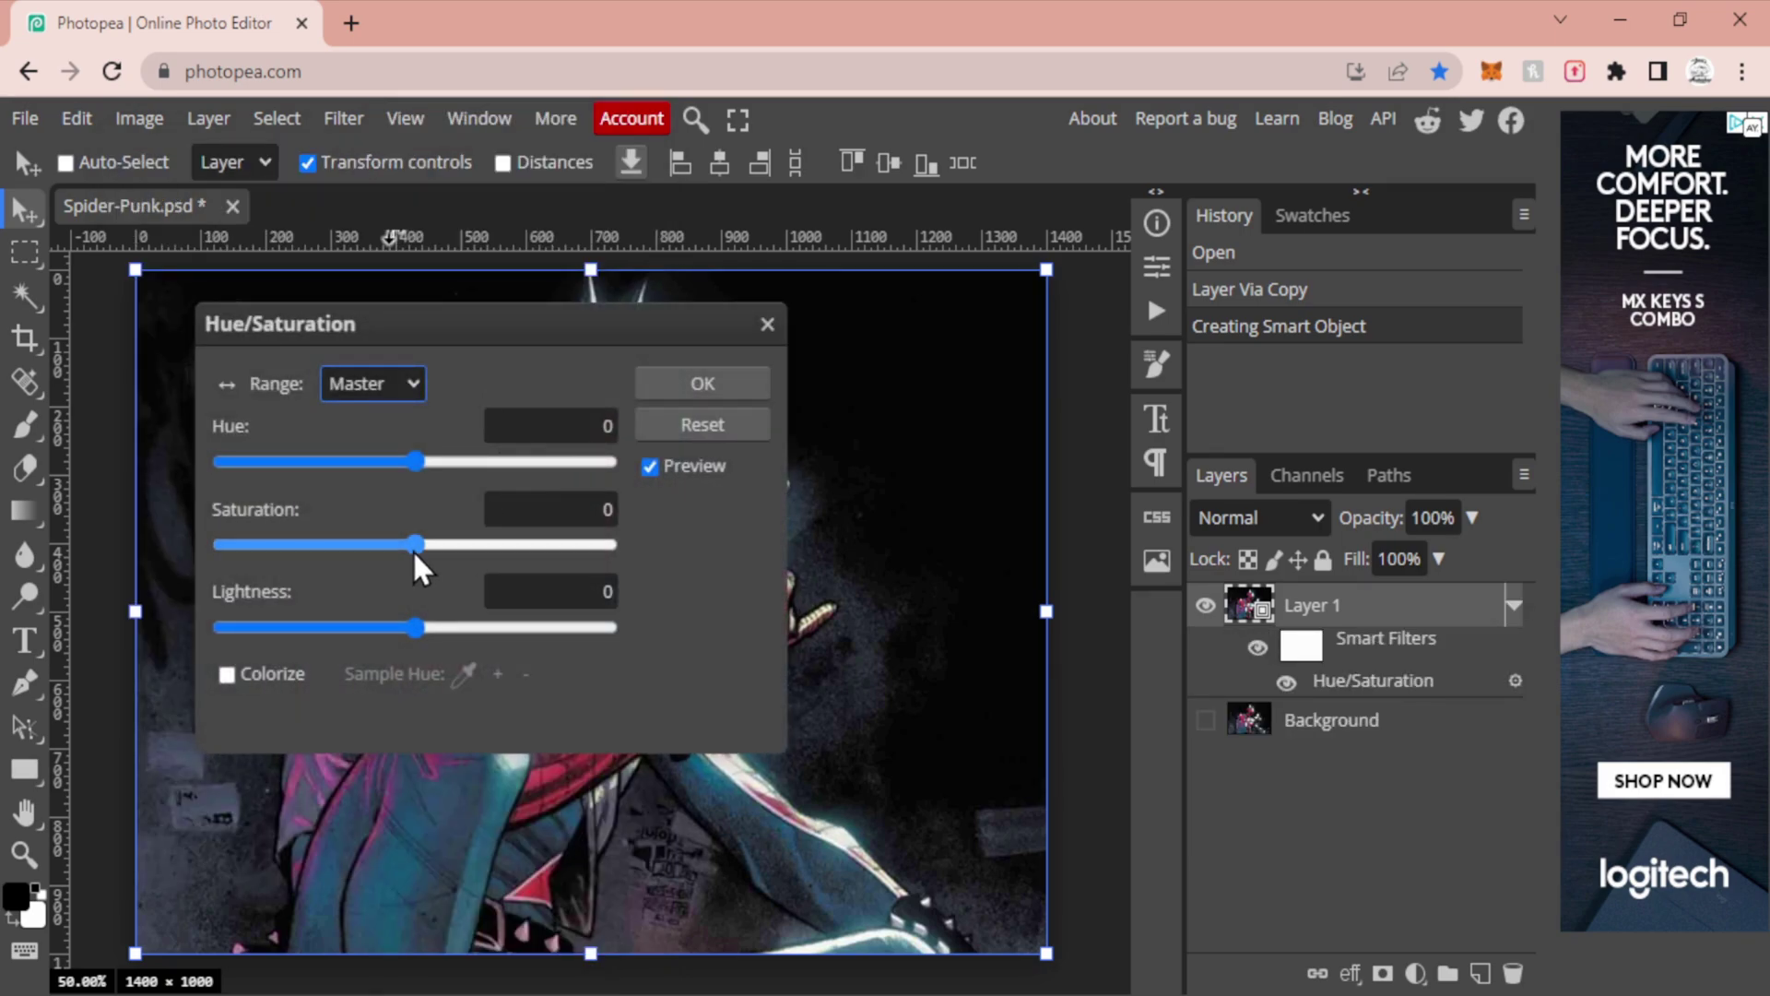
left_click_drag(416, 544, 220, 546)
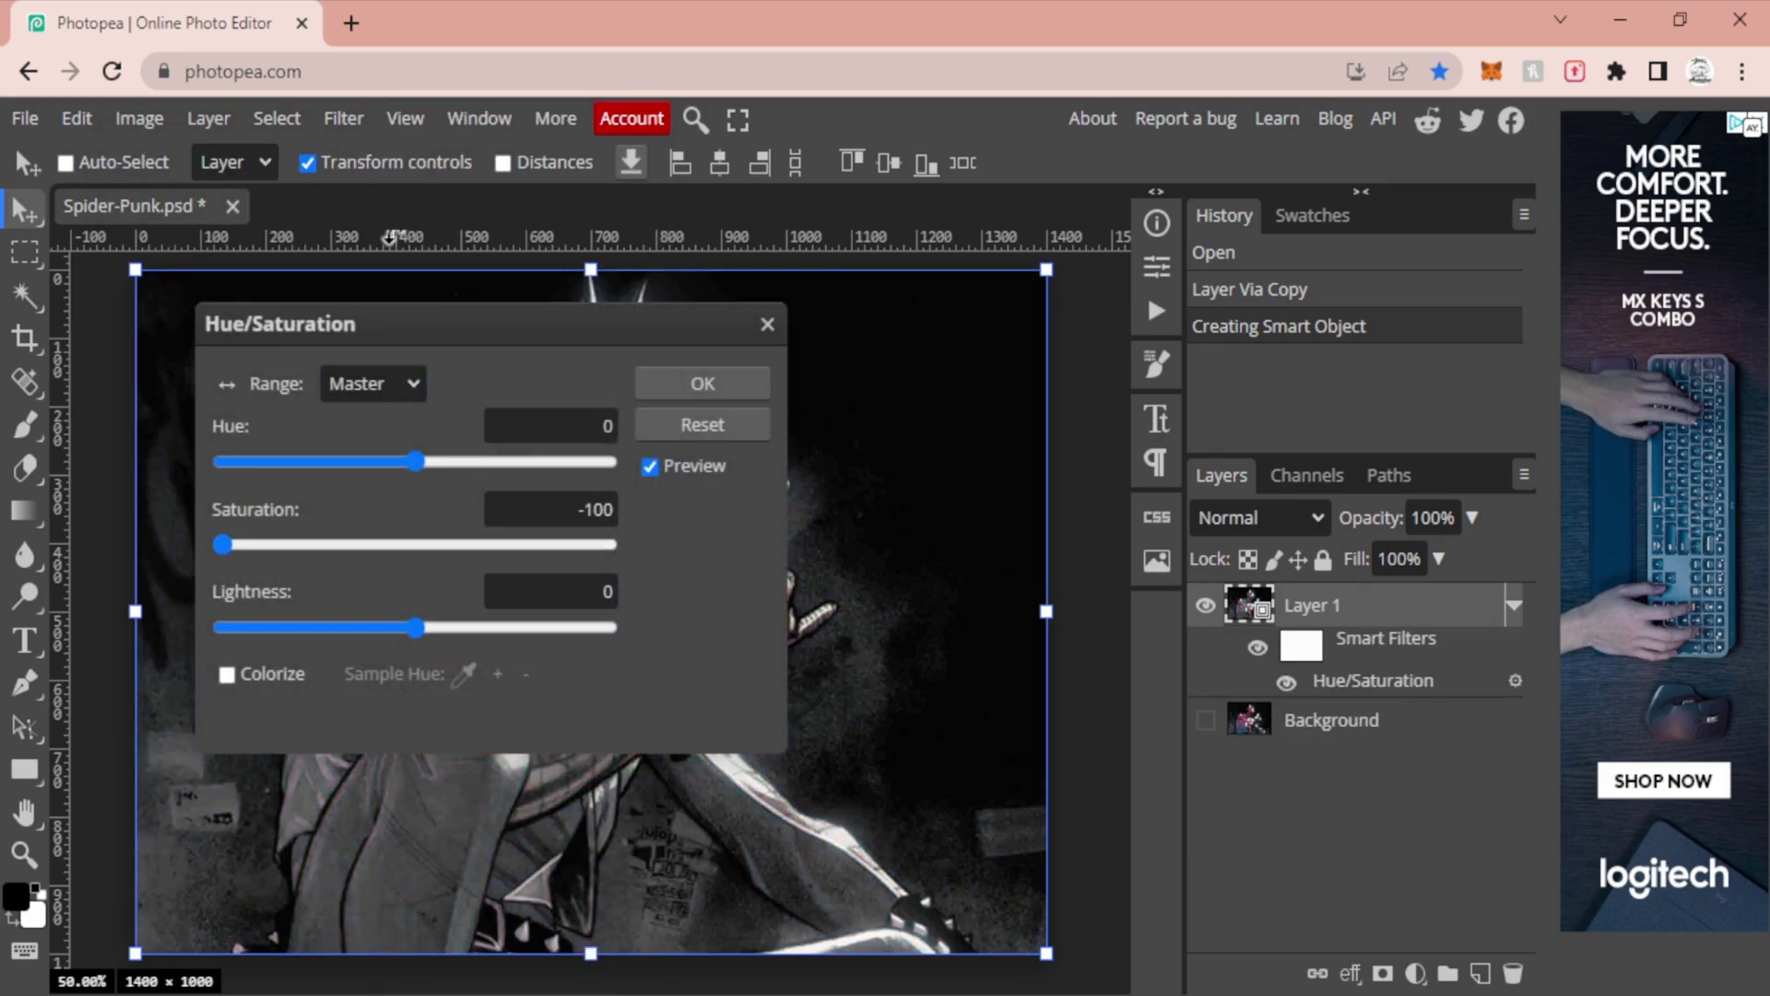
left_click(734, 385)
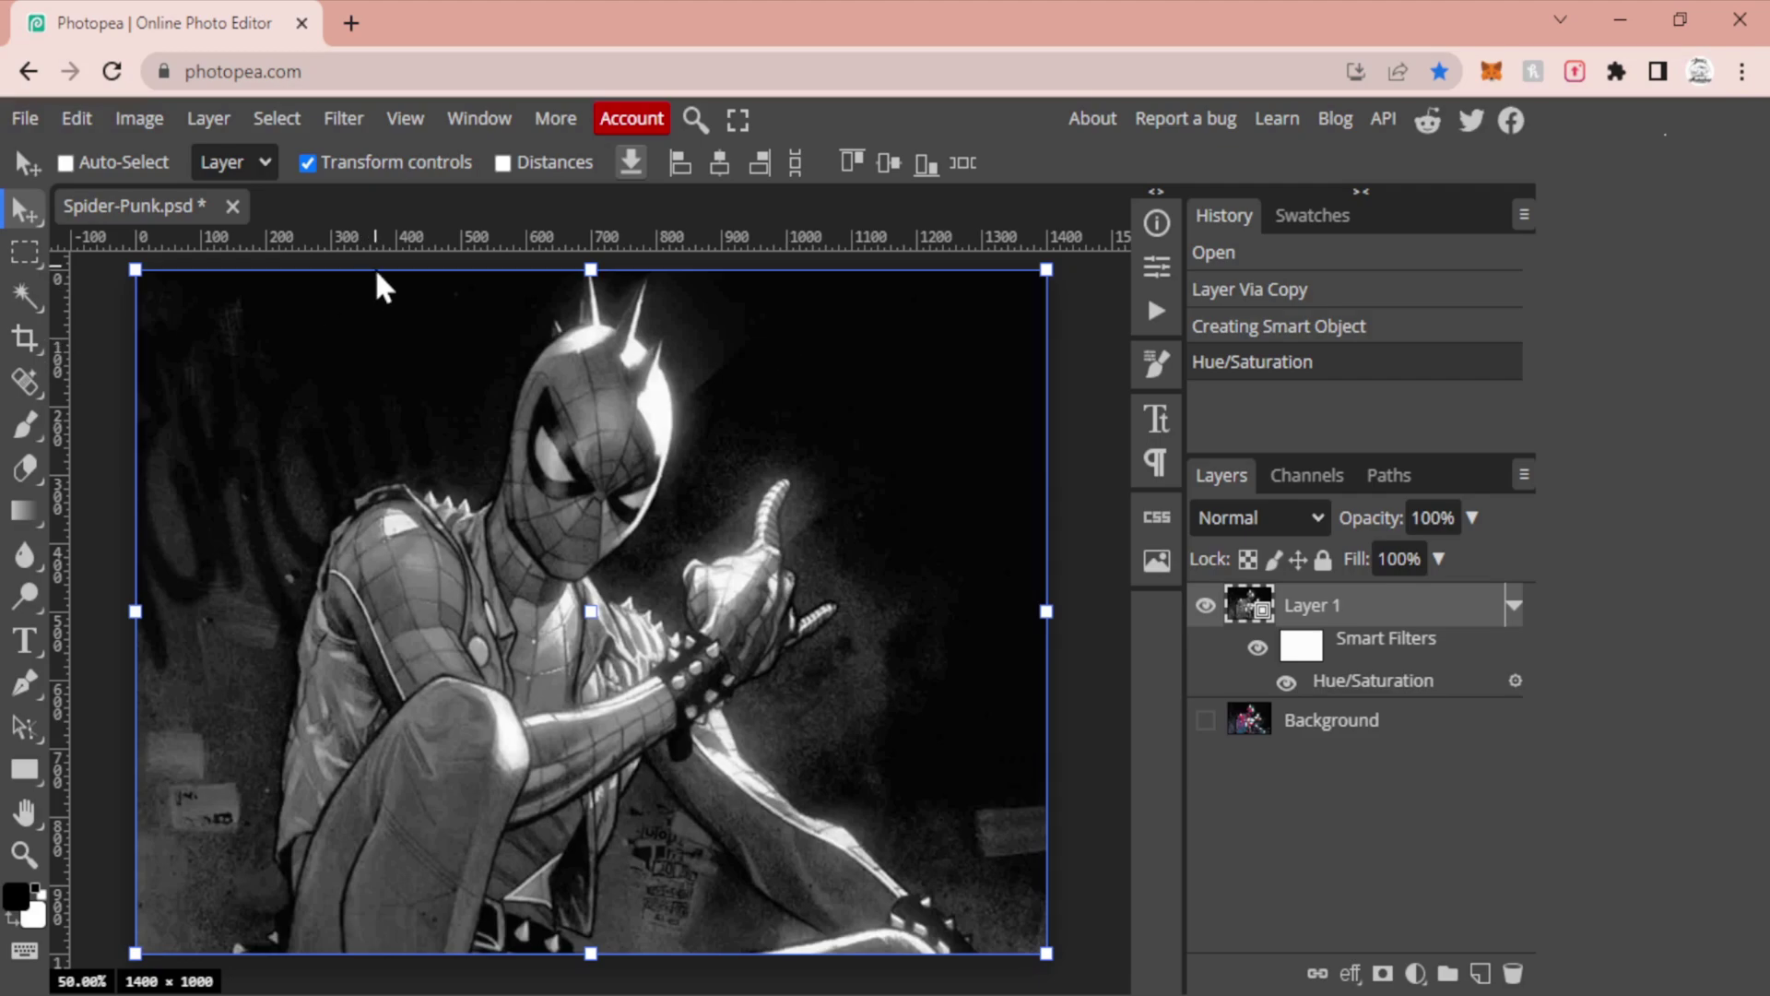
left_click(1291, 685)
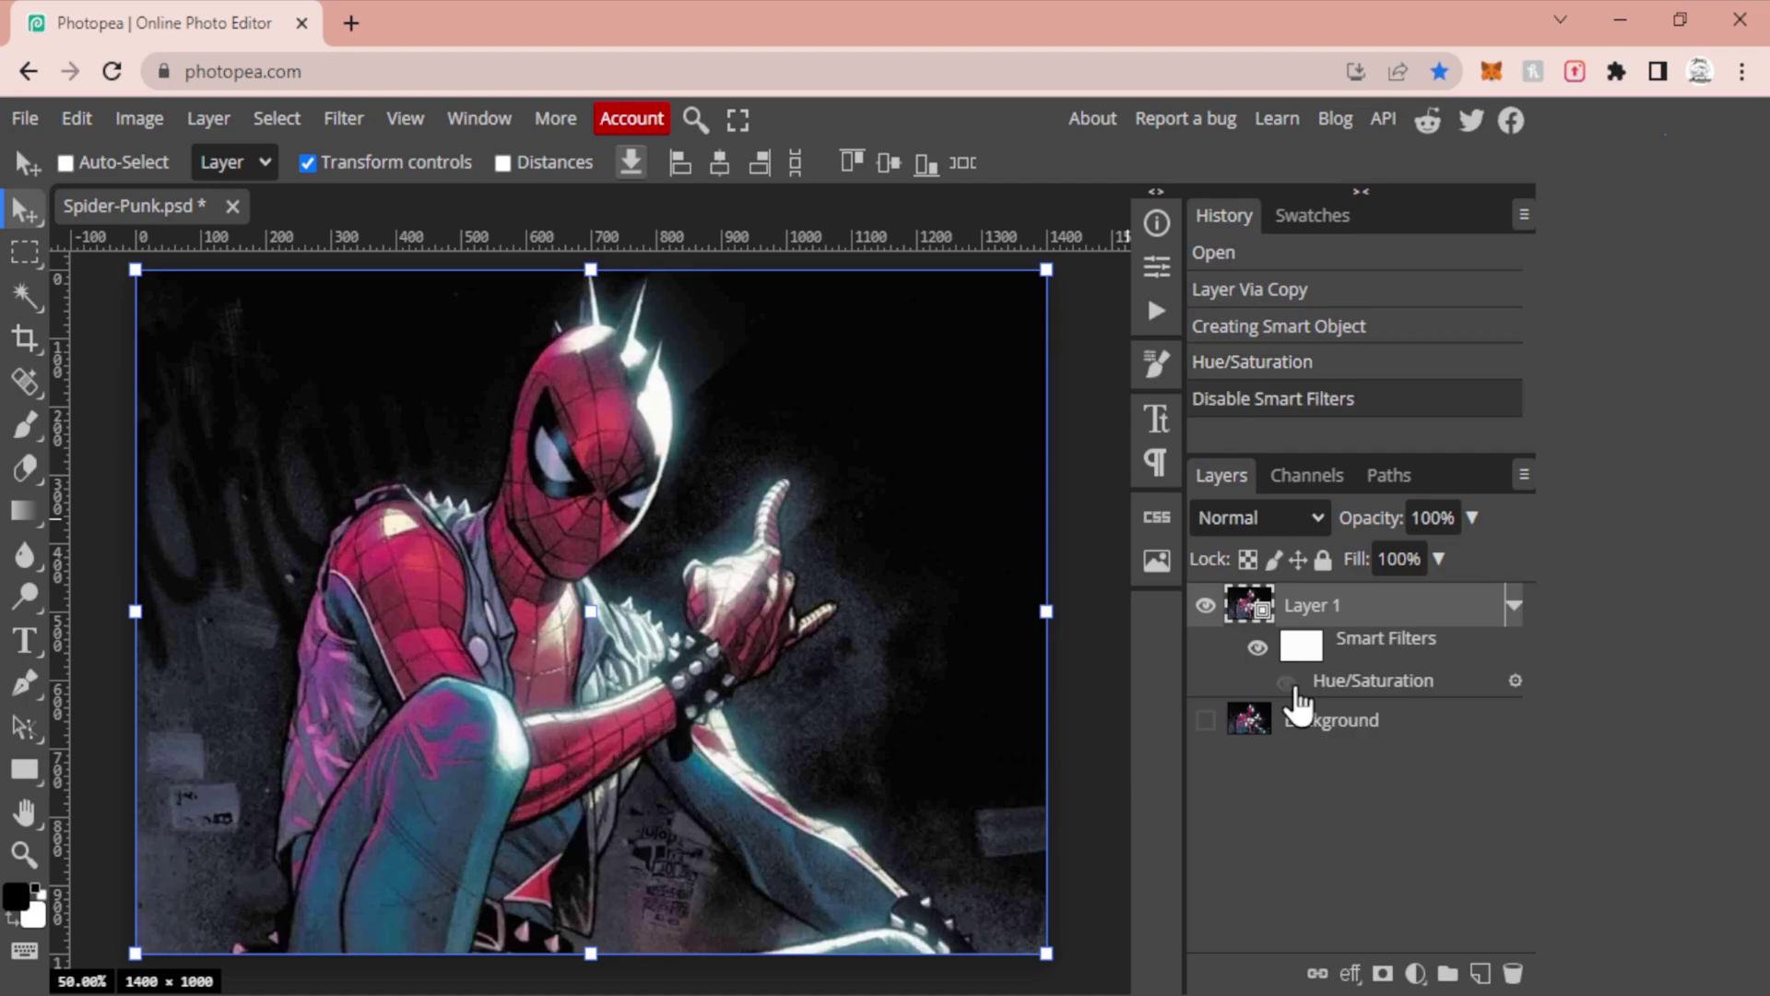
left_click(1293, 690)
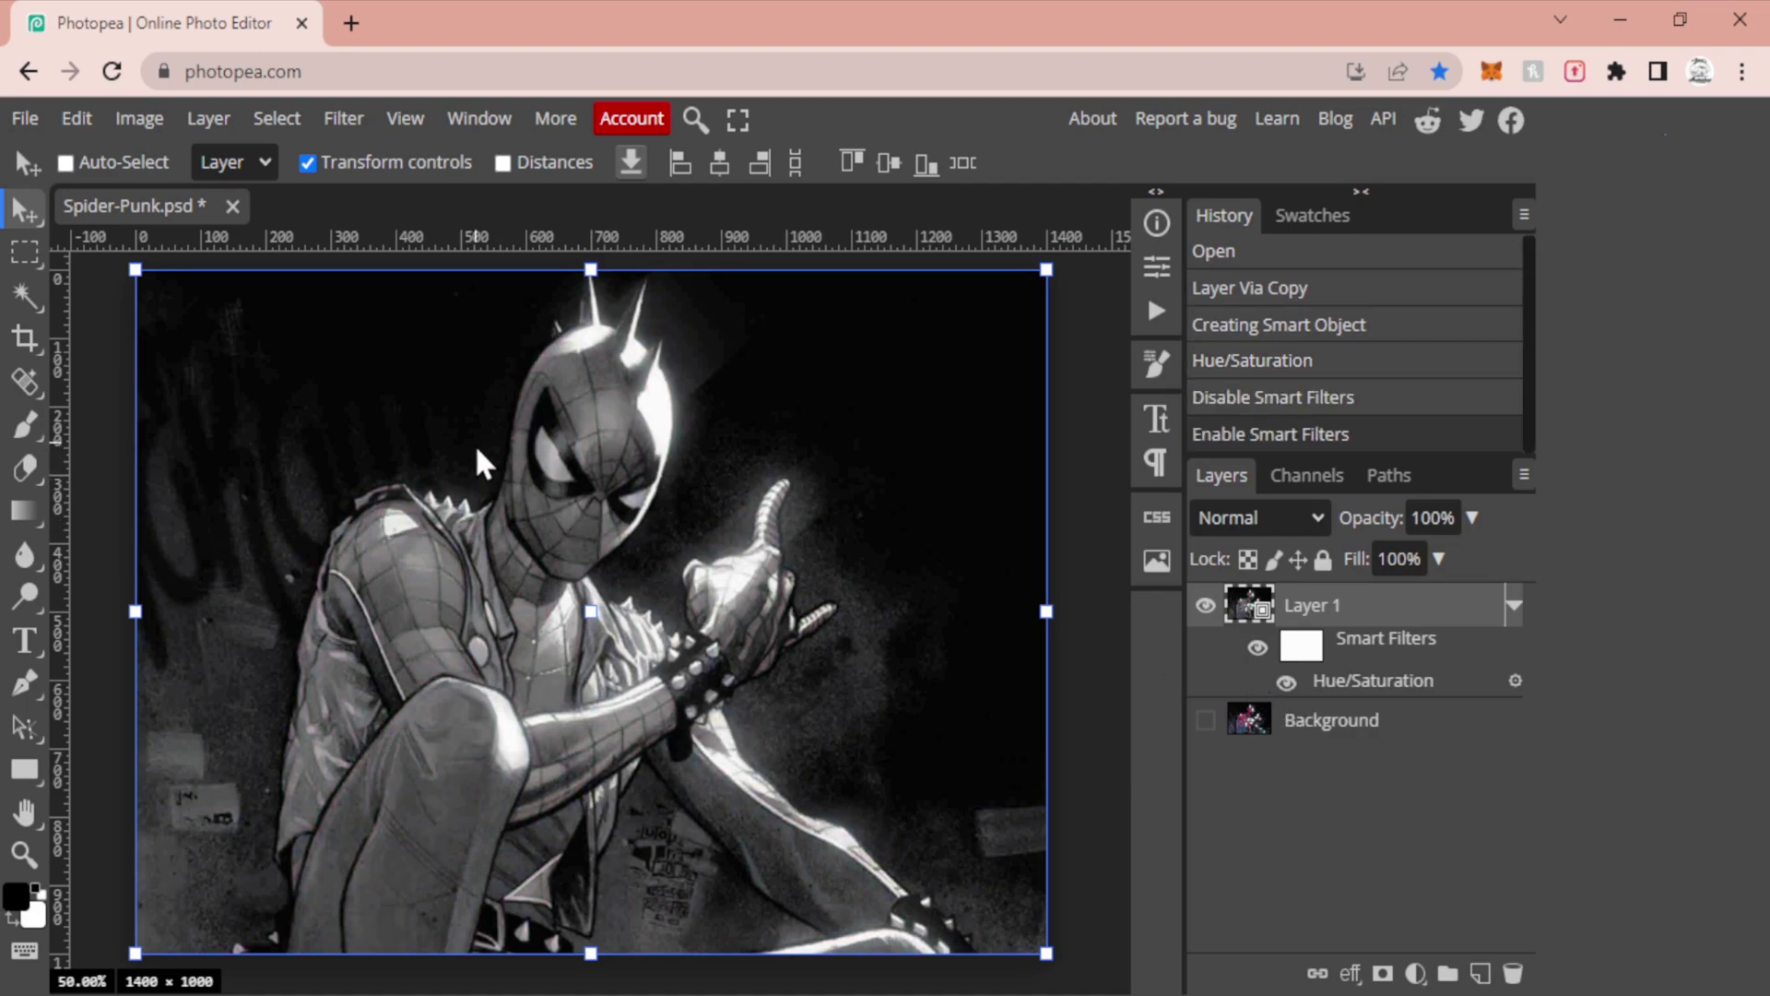
Add a Brightness/Contrast smart filter with Contrast 100 and Brightness 38.
left_click(158, 121)
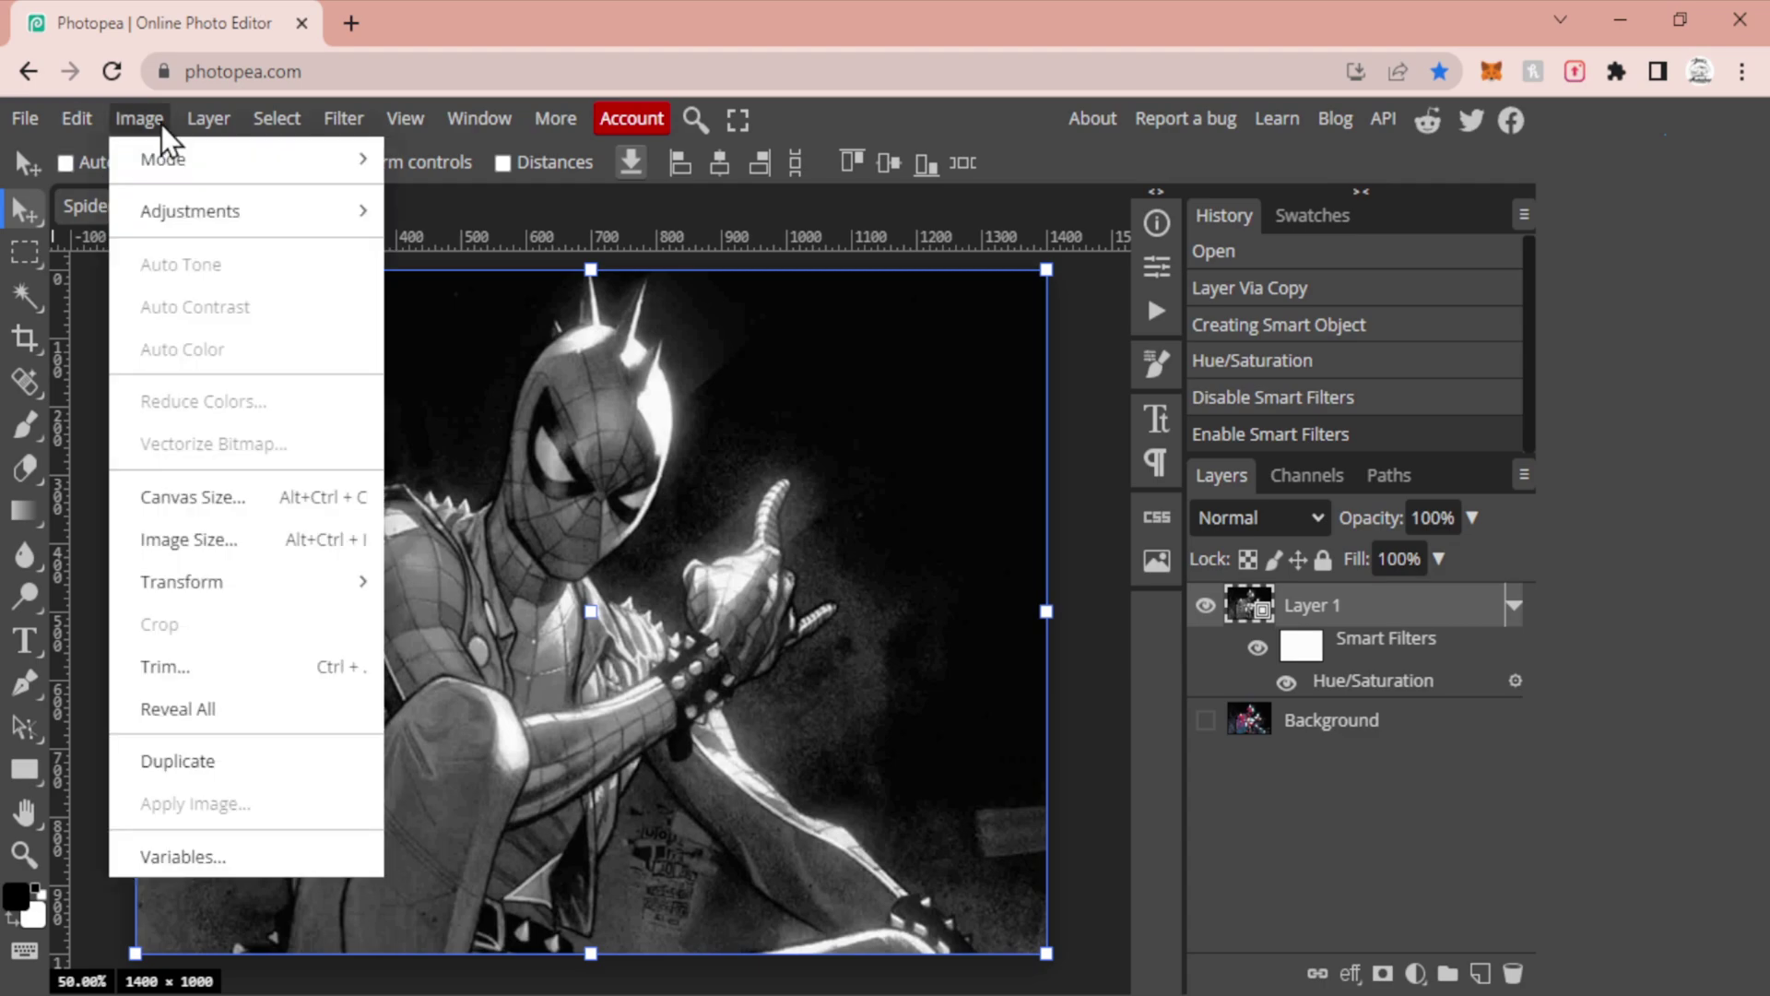
mouse_move(235, 236)
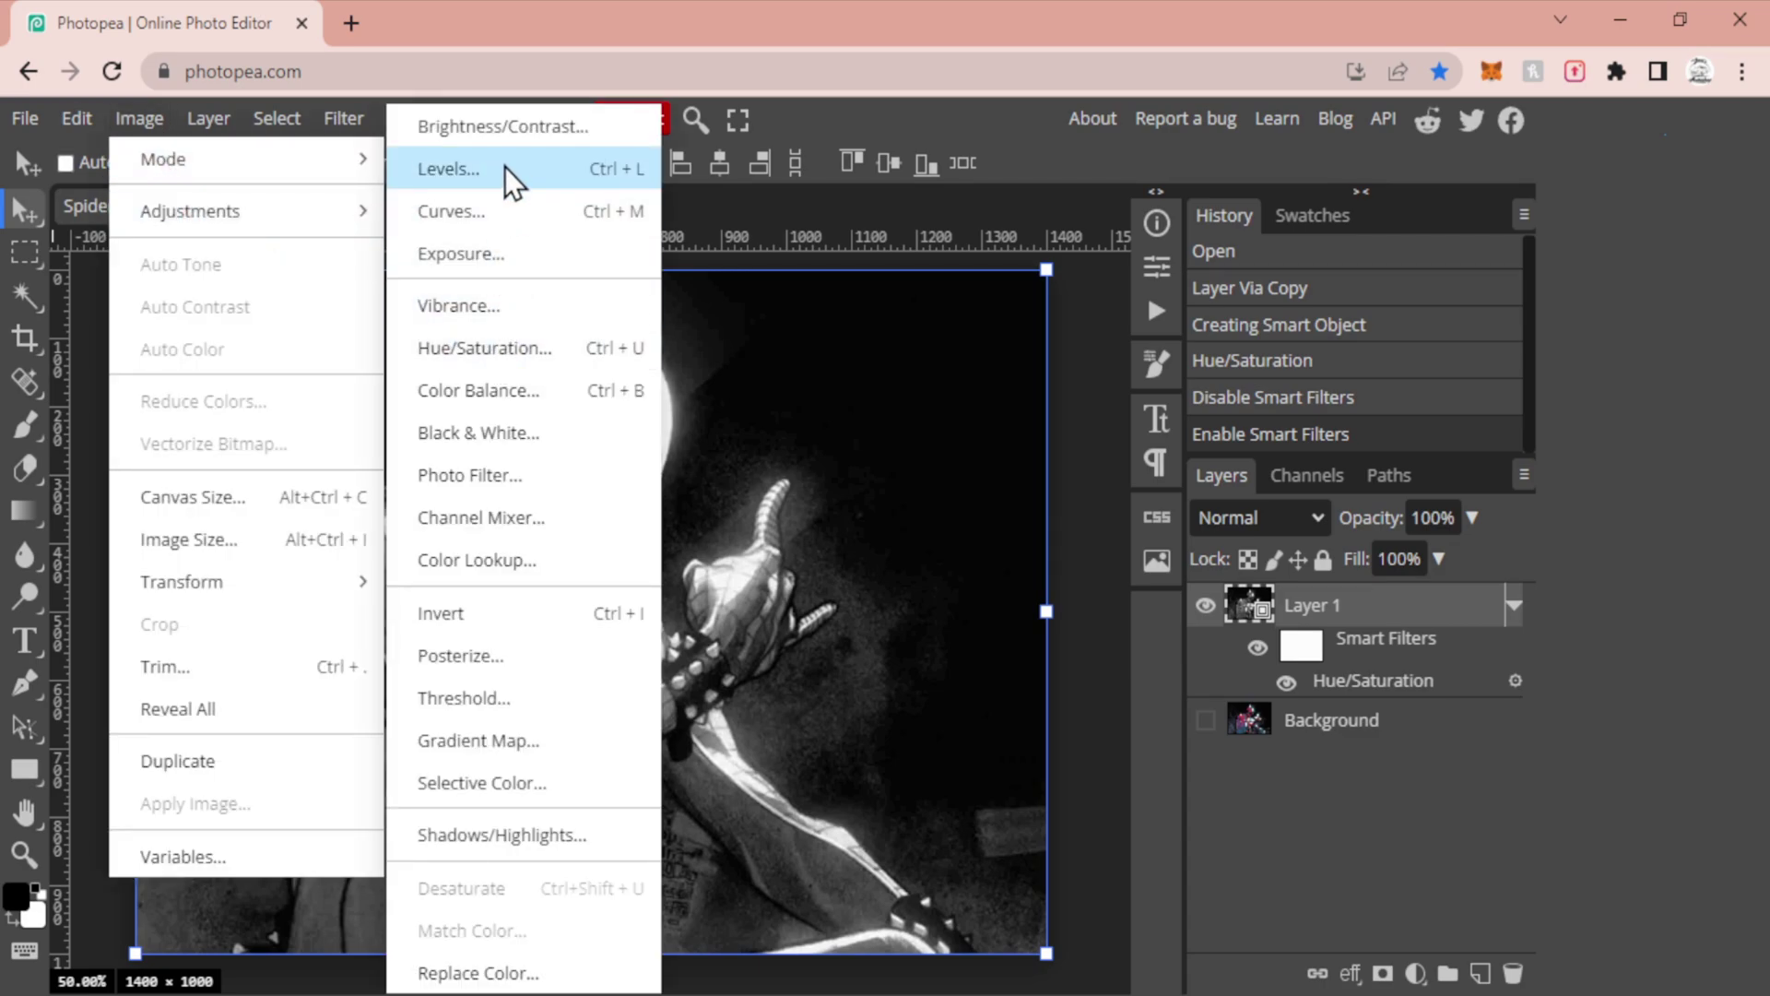
left_click(513, 135)
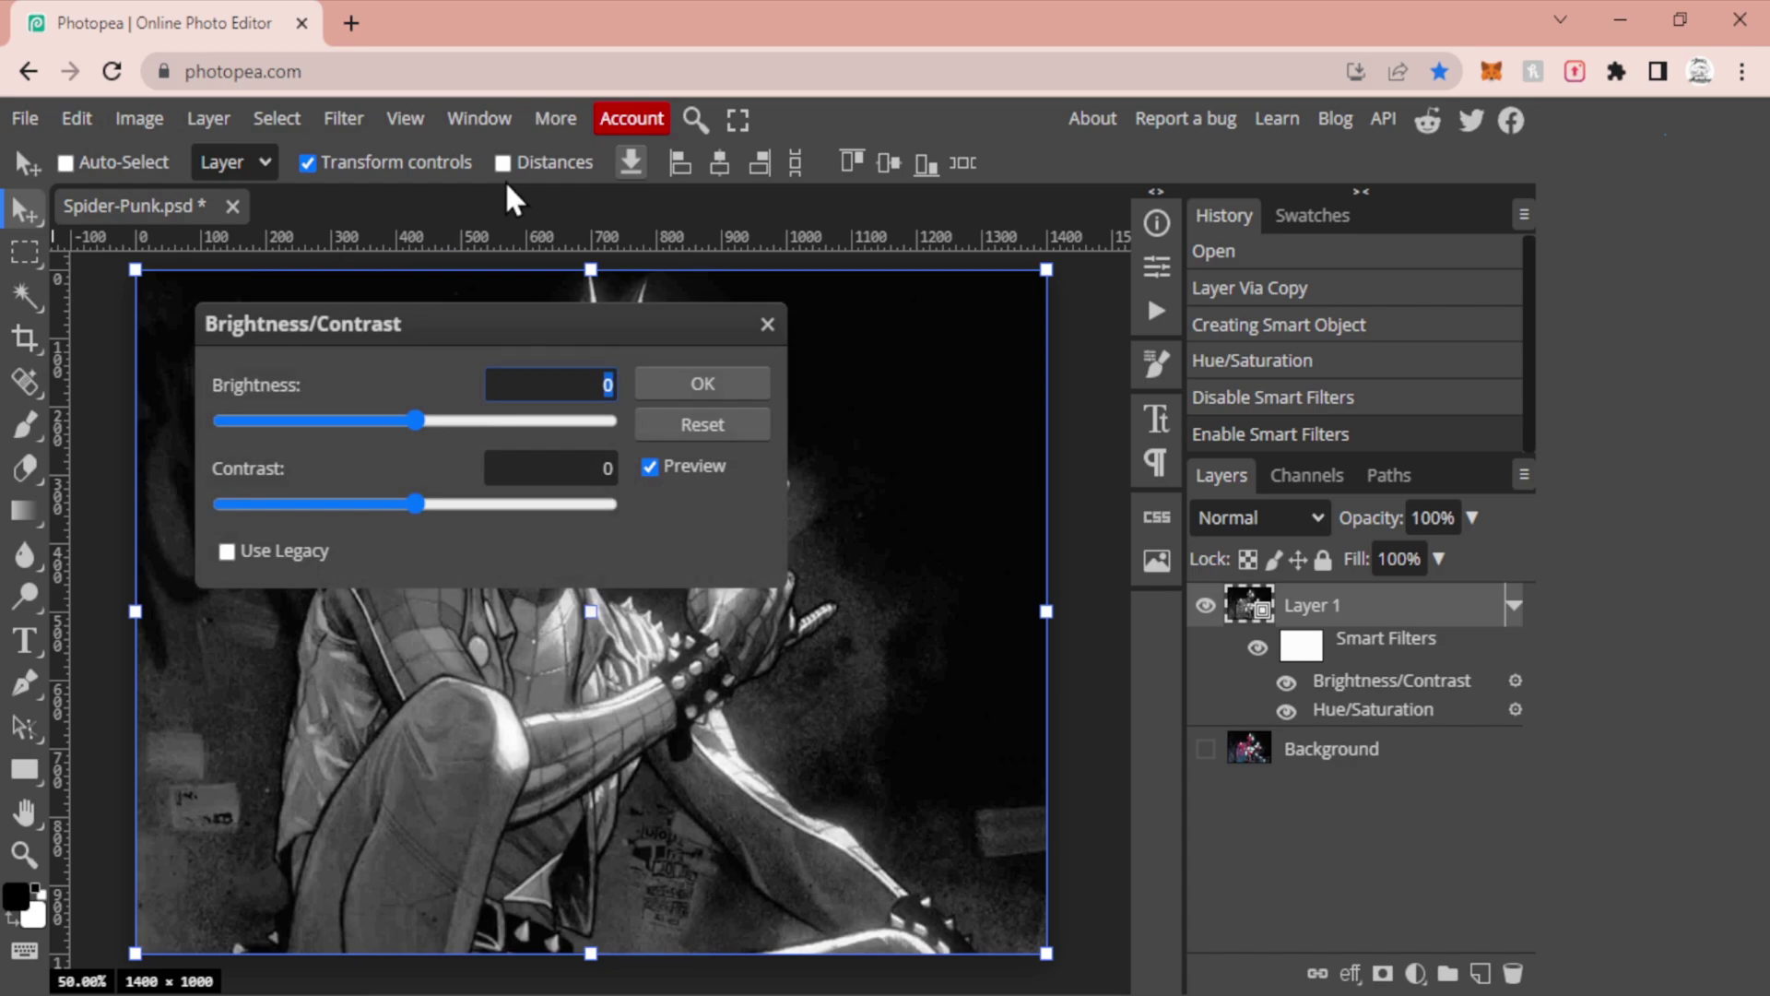
left_click_drag(489, 310, 1039, 118)
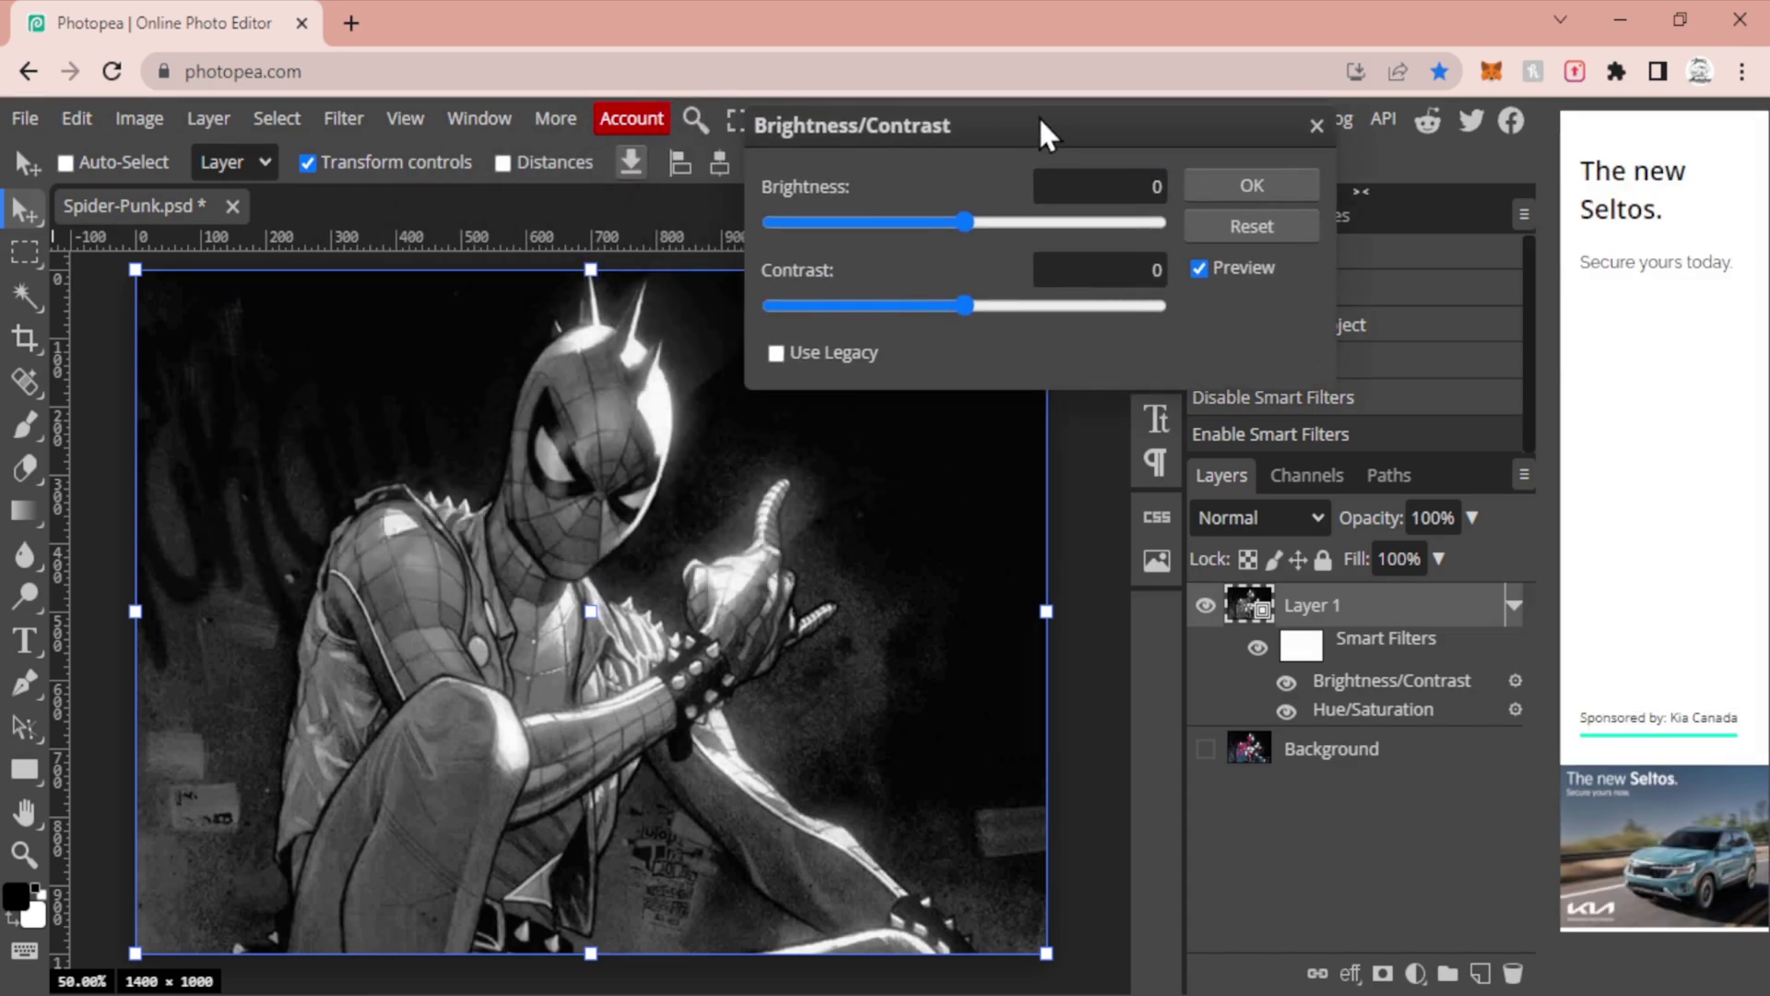
left_click_drag(965, 305, 1186, 305)
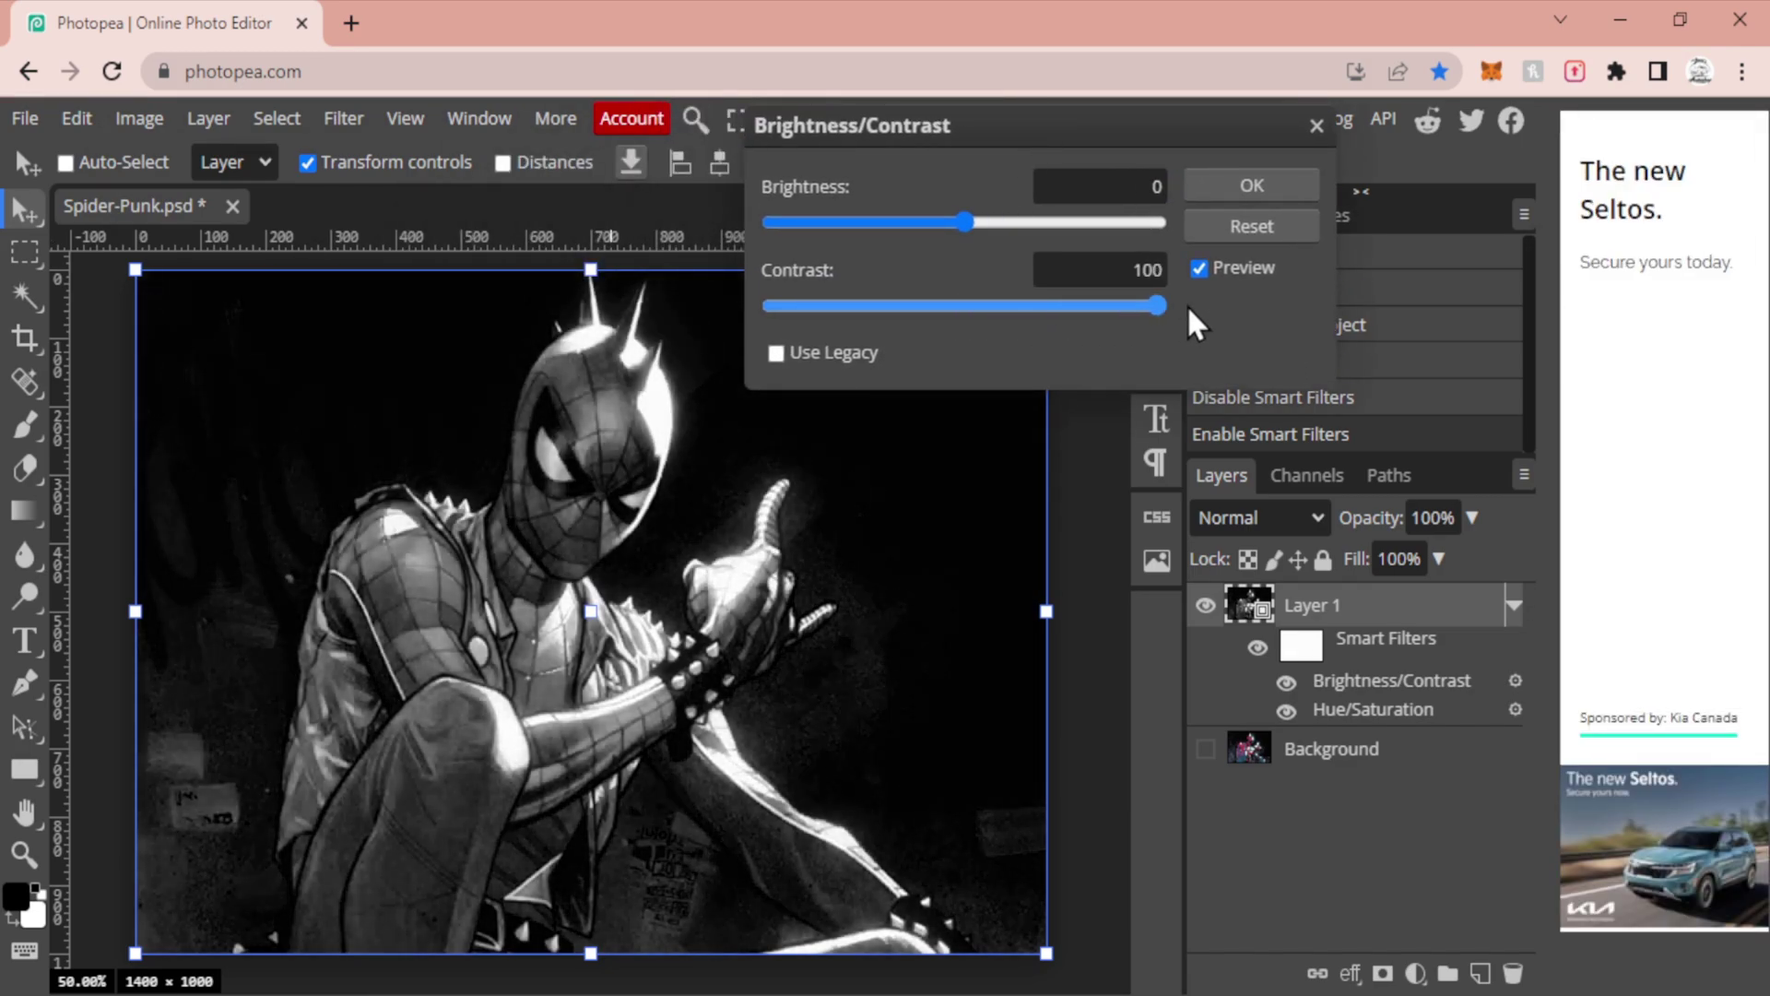
left_click_drag(988, 221, 1018, 222)
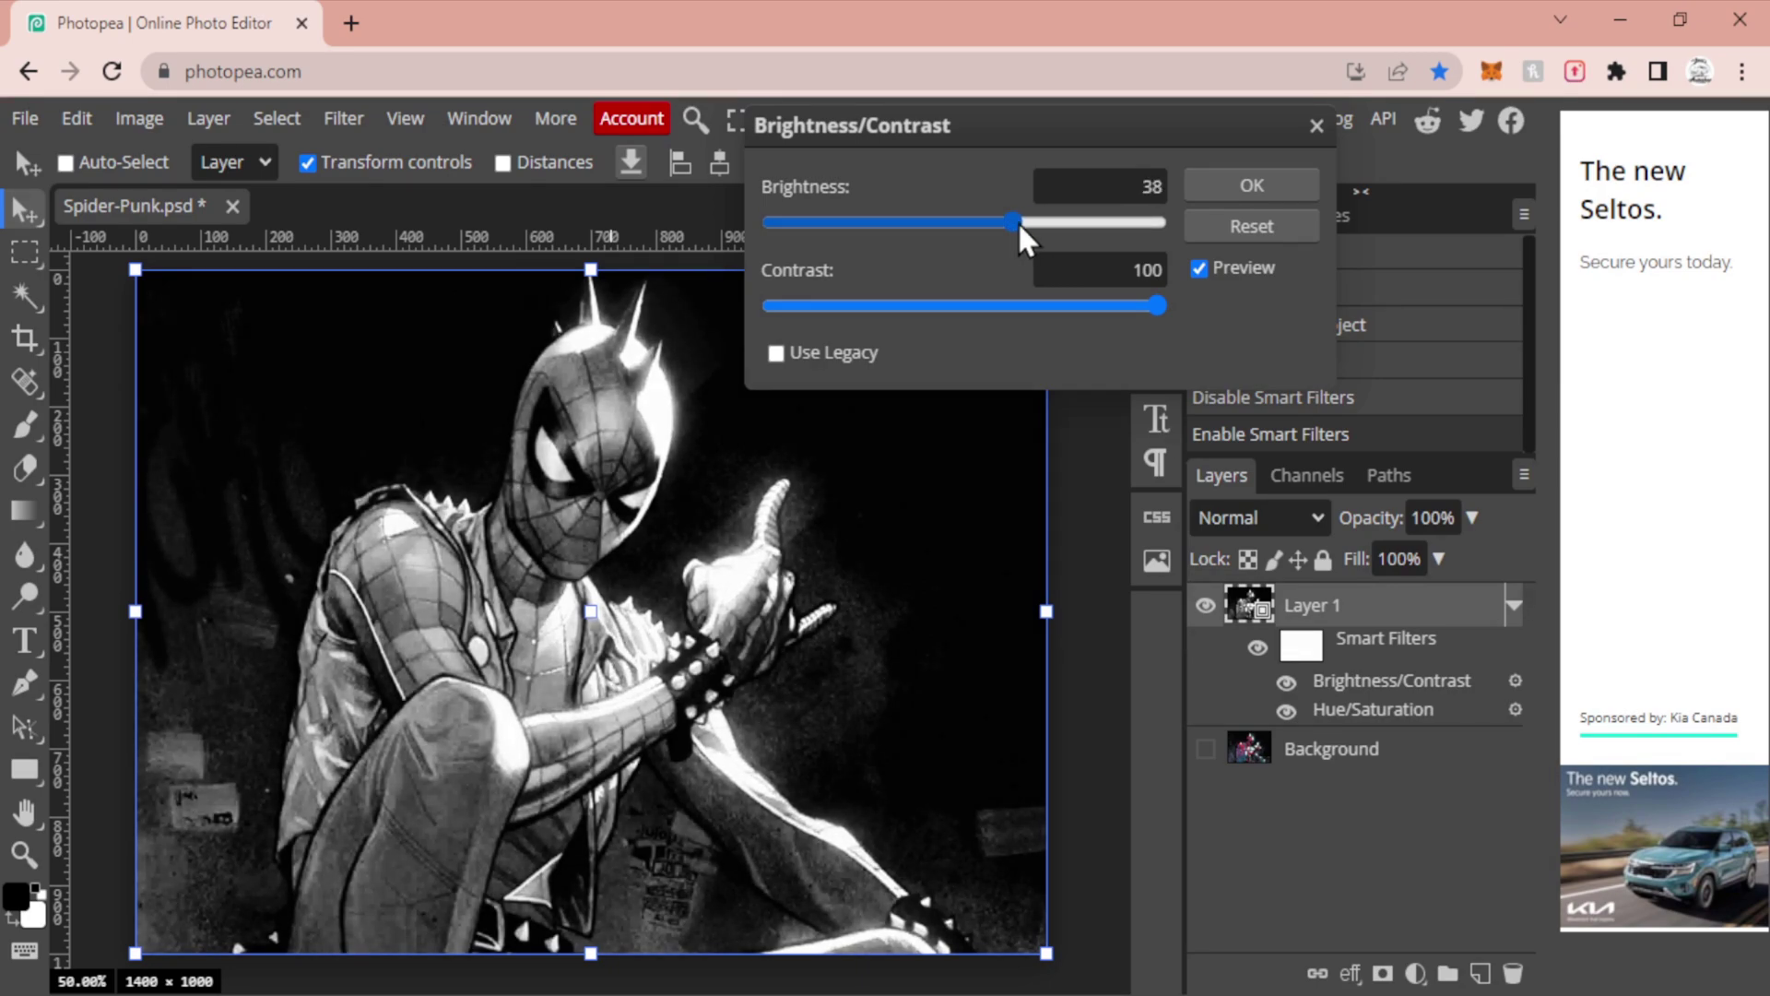
left_click(1258, 182)
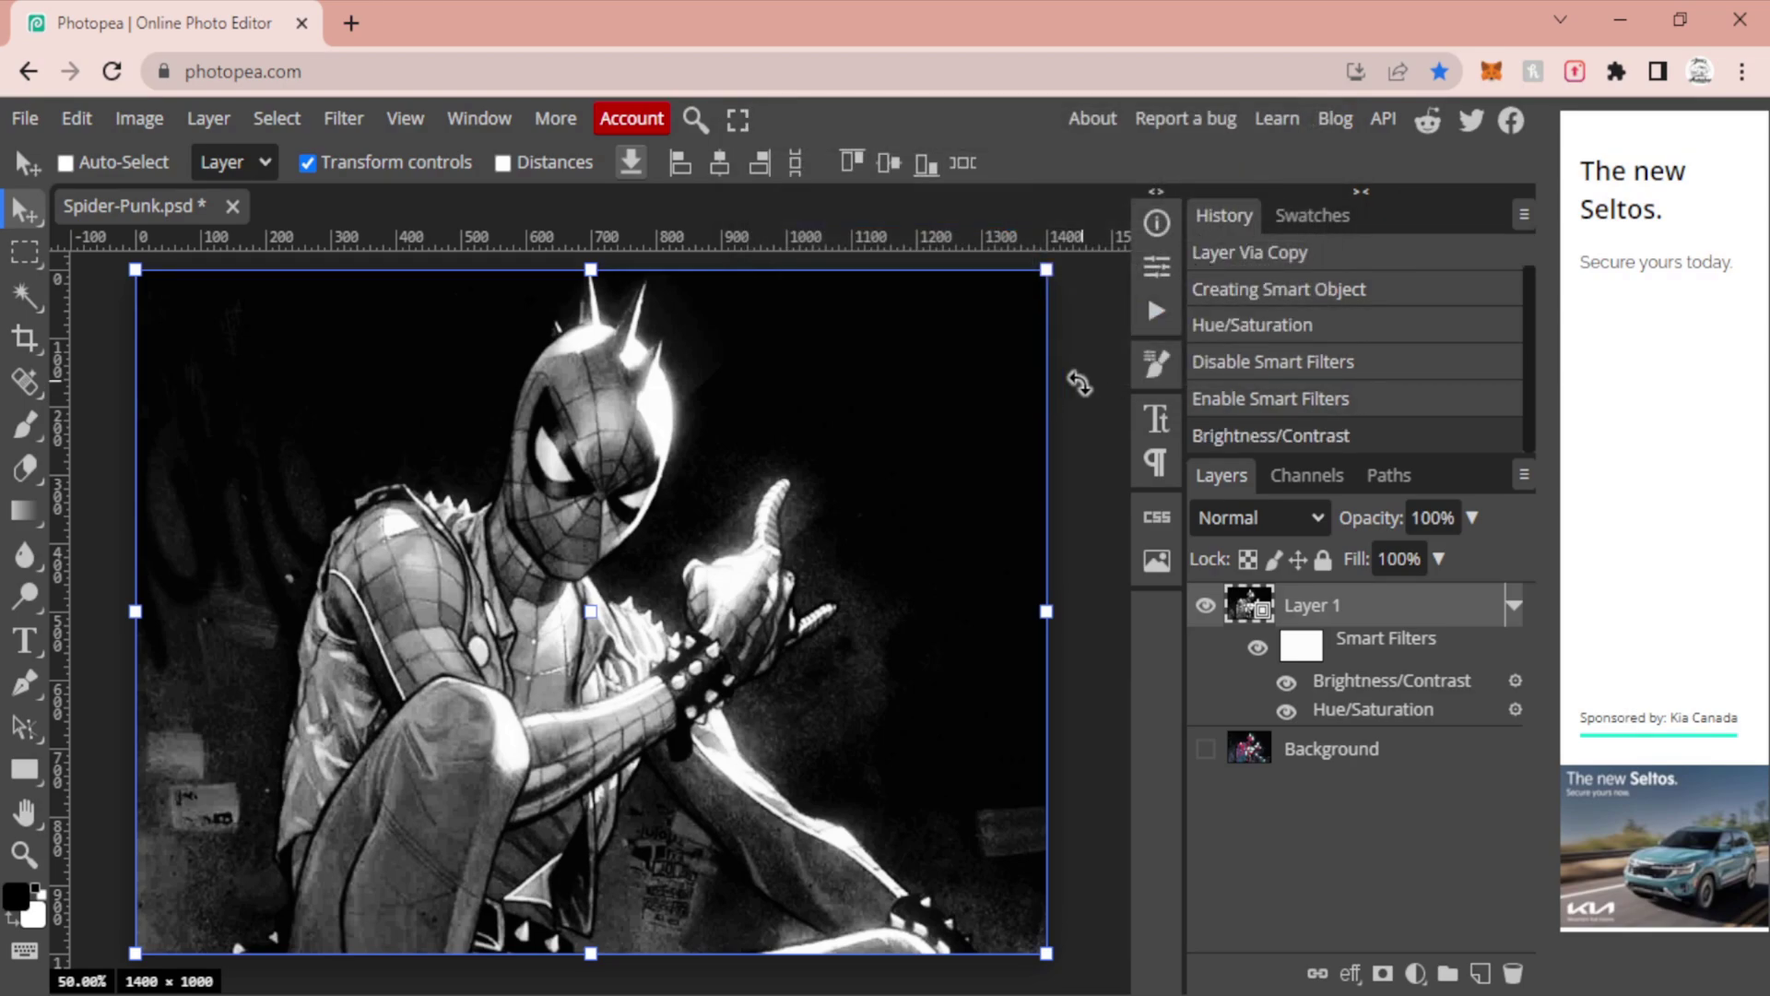
Add a Curves smart filter with a midtone point raised to about 157 in, 181 out.
left_click(140, 120)
mouse_move(185, 212)
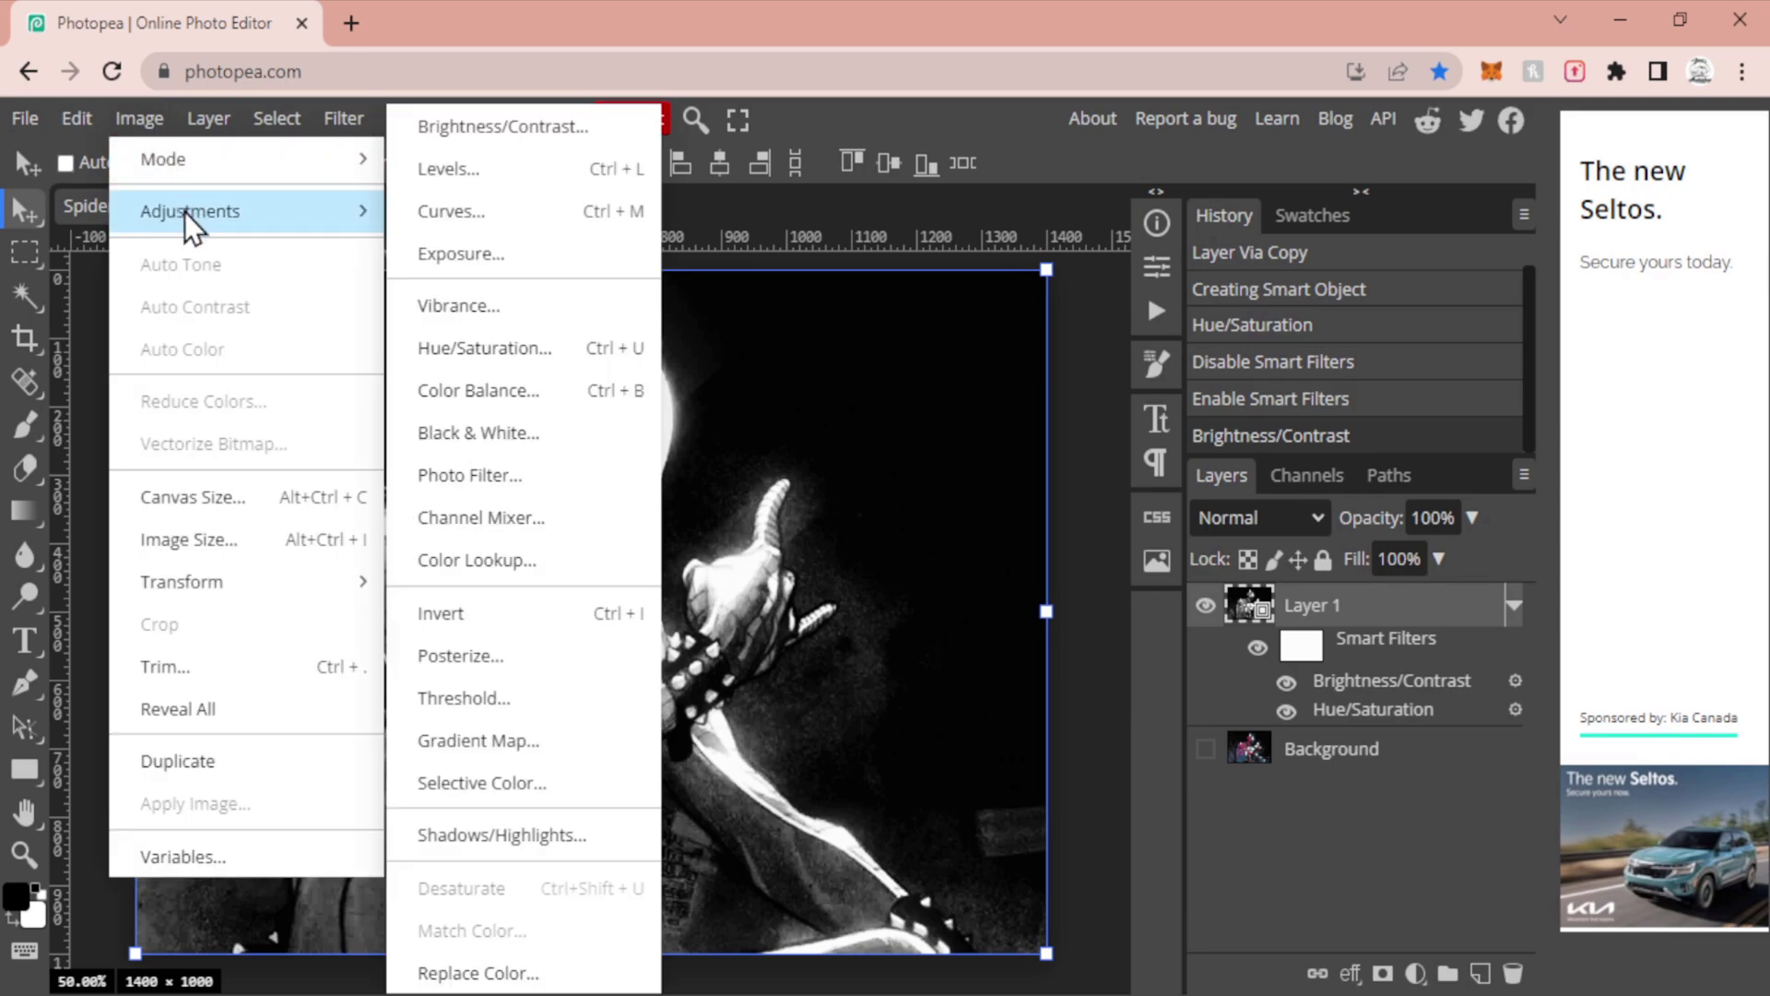
left_click(474, 228)
left_click_drag(594, 330, 1271, 304)
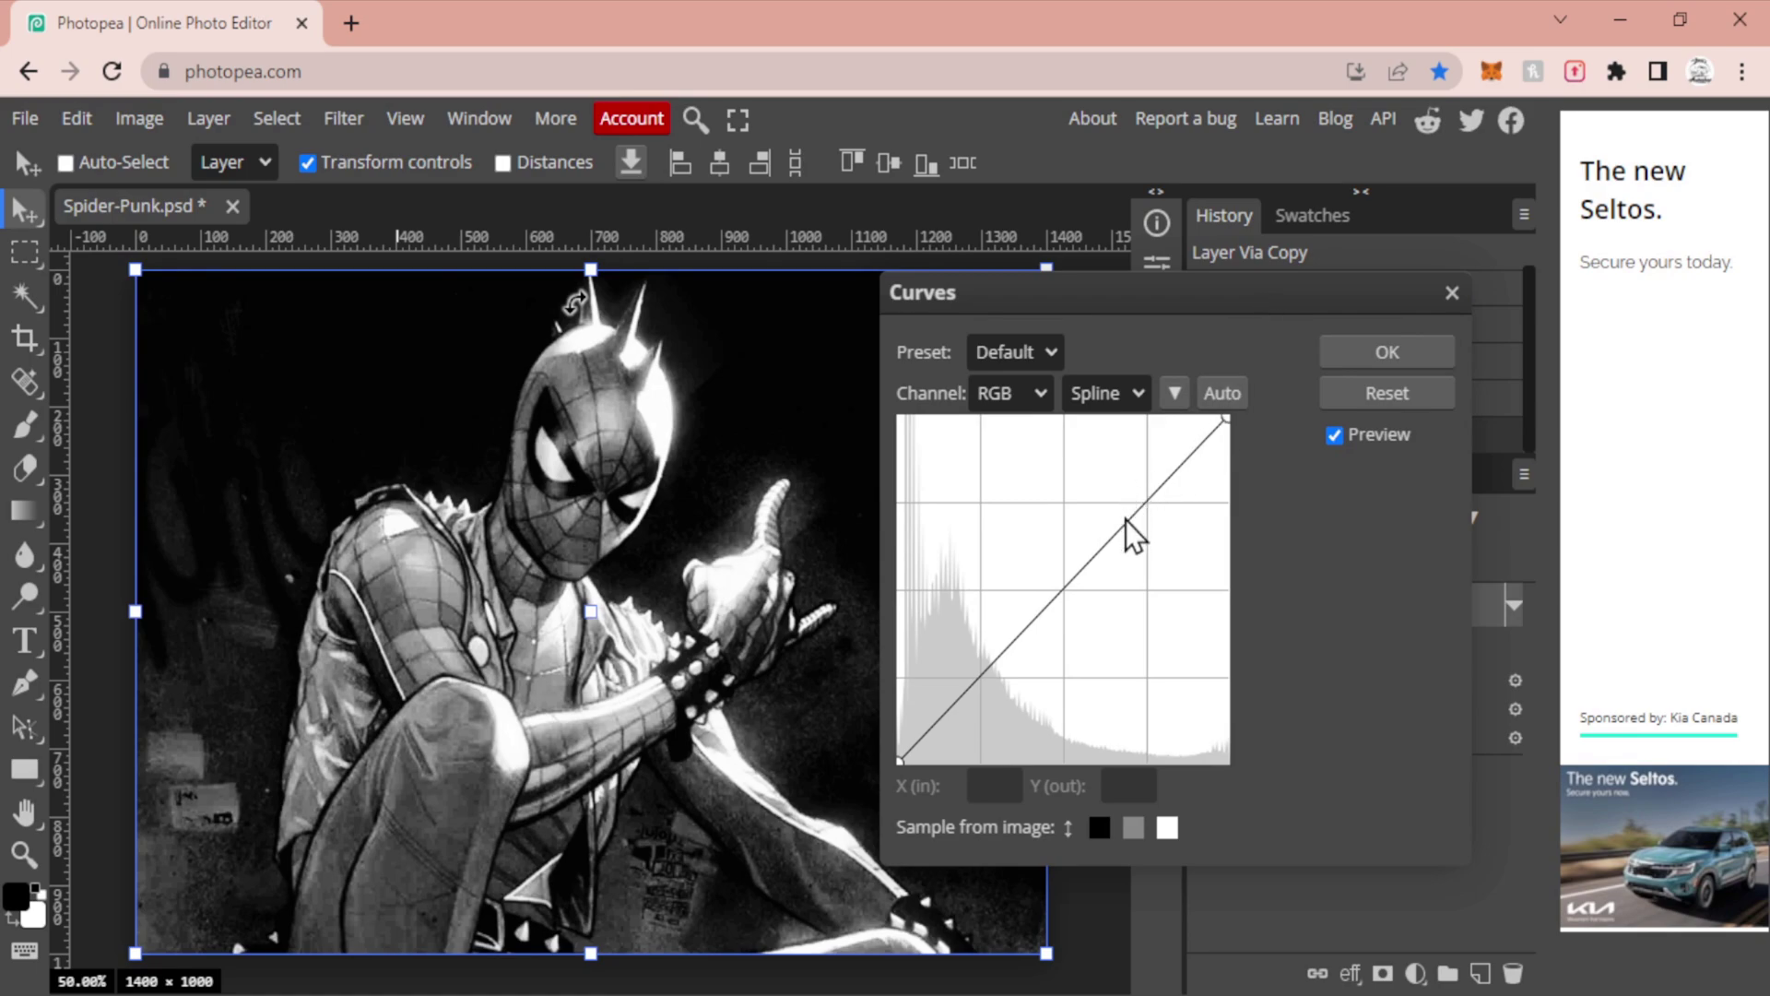
mouse_move(1134, 498)
left_mouse_down()
mouse_move(1114, 472)
mouse_move(1096, 509)
mouse_move(1111, 548)
mouse_move(986, 645)
mouse_move(1039, 694)
mouse_move(1066, 574)
mouse_move(1113, 522)
left_mouse_up()
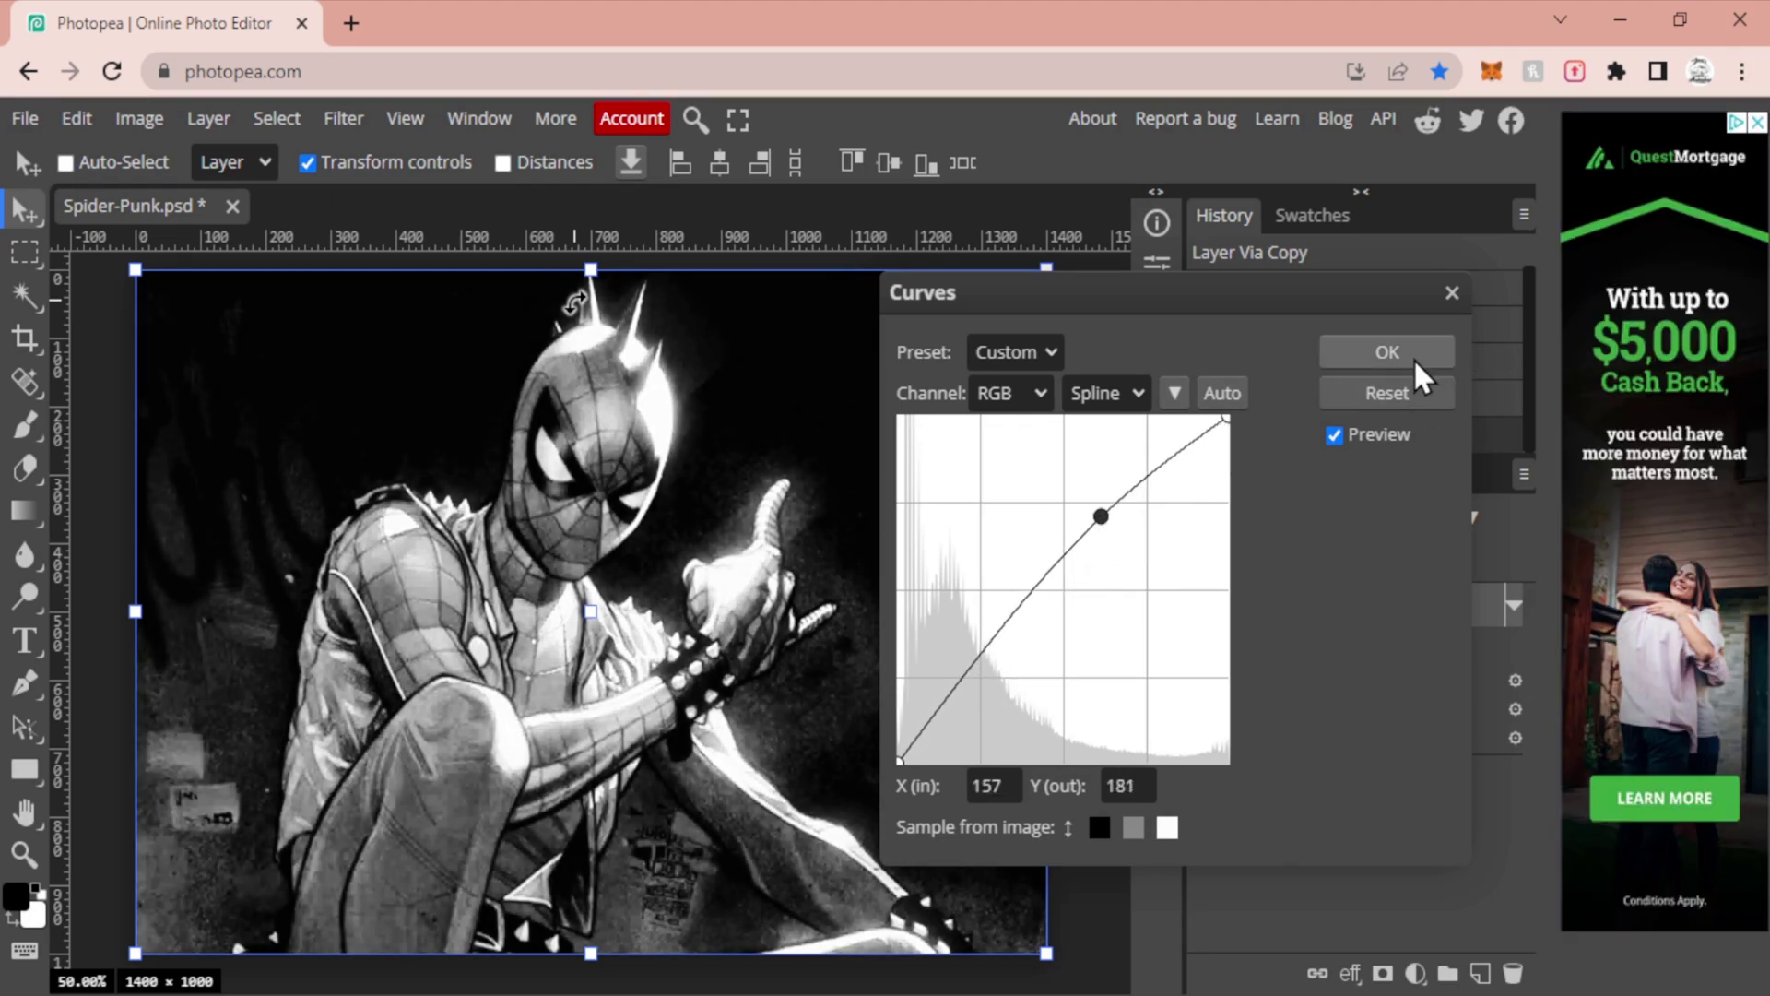
left_click(1387, 352)
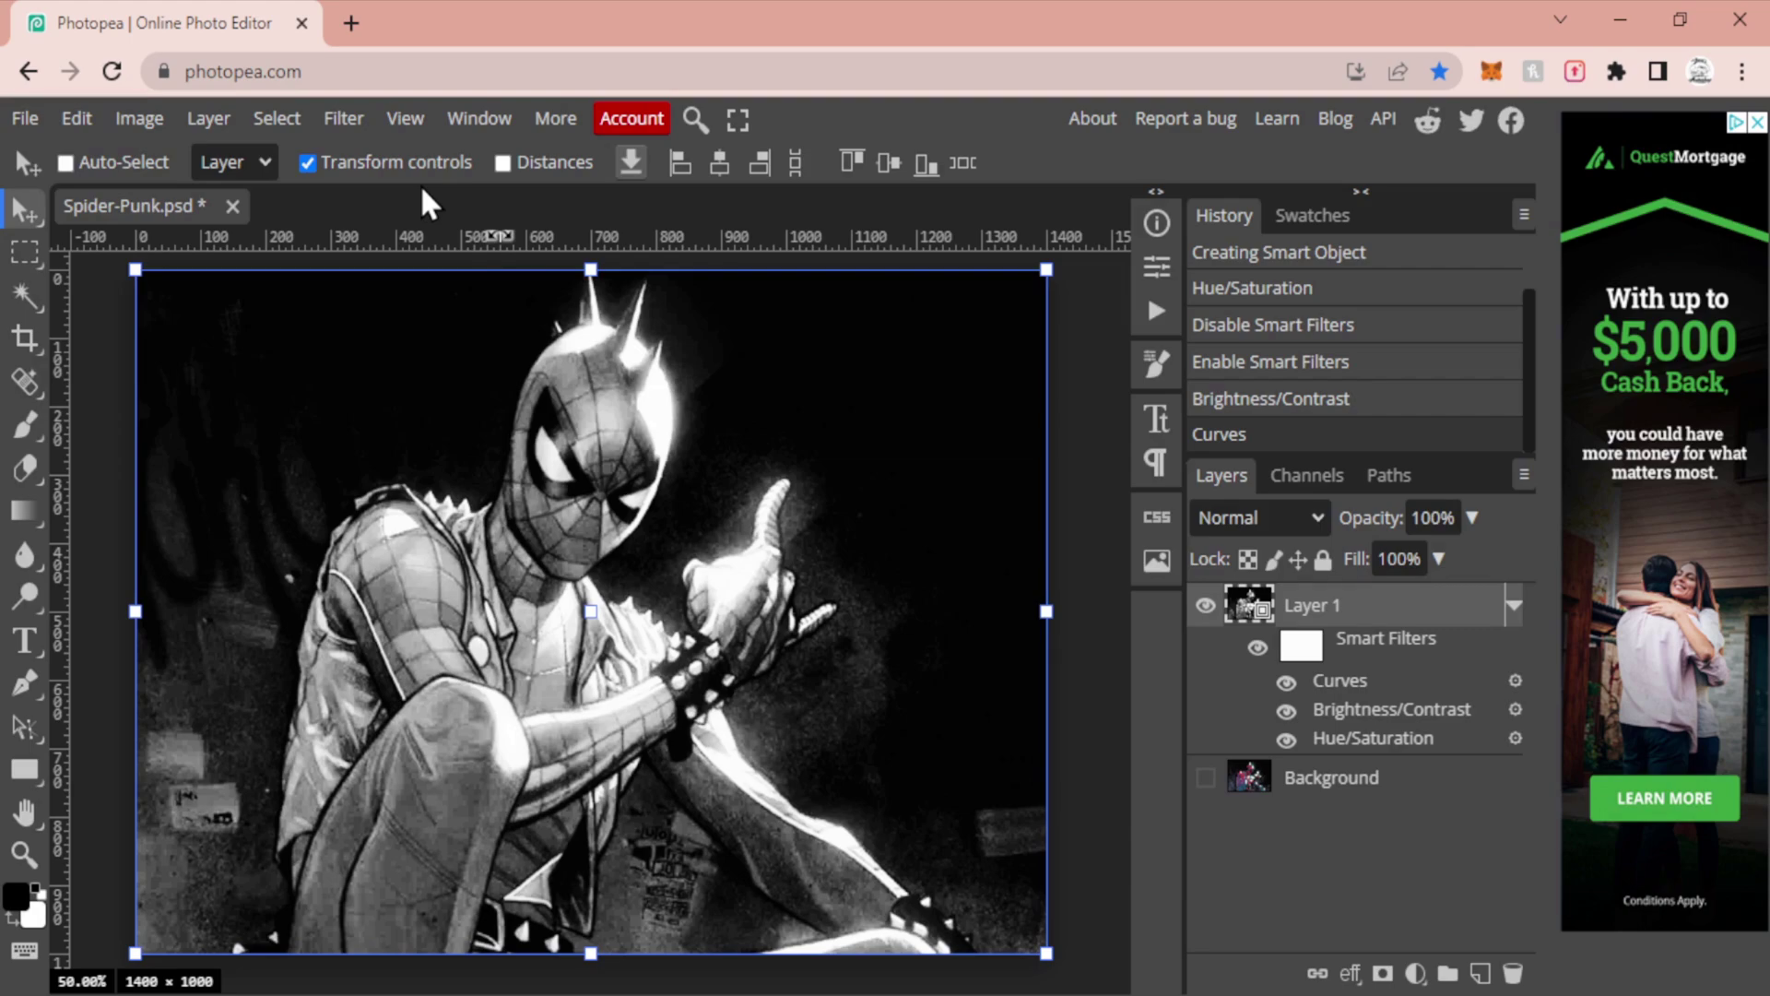
Open the Filter Gallery and pick the Reticulation effect.
left_click(341, 119)
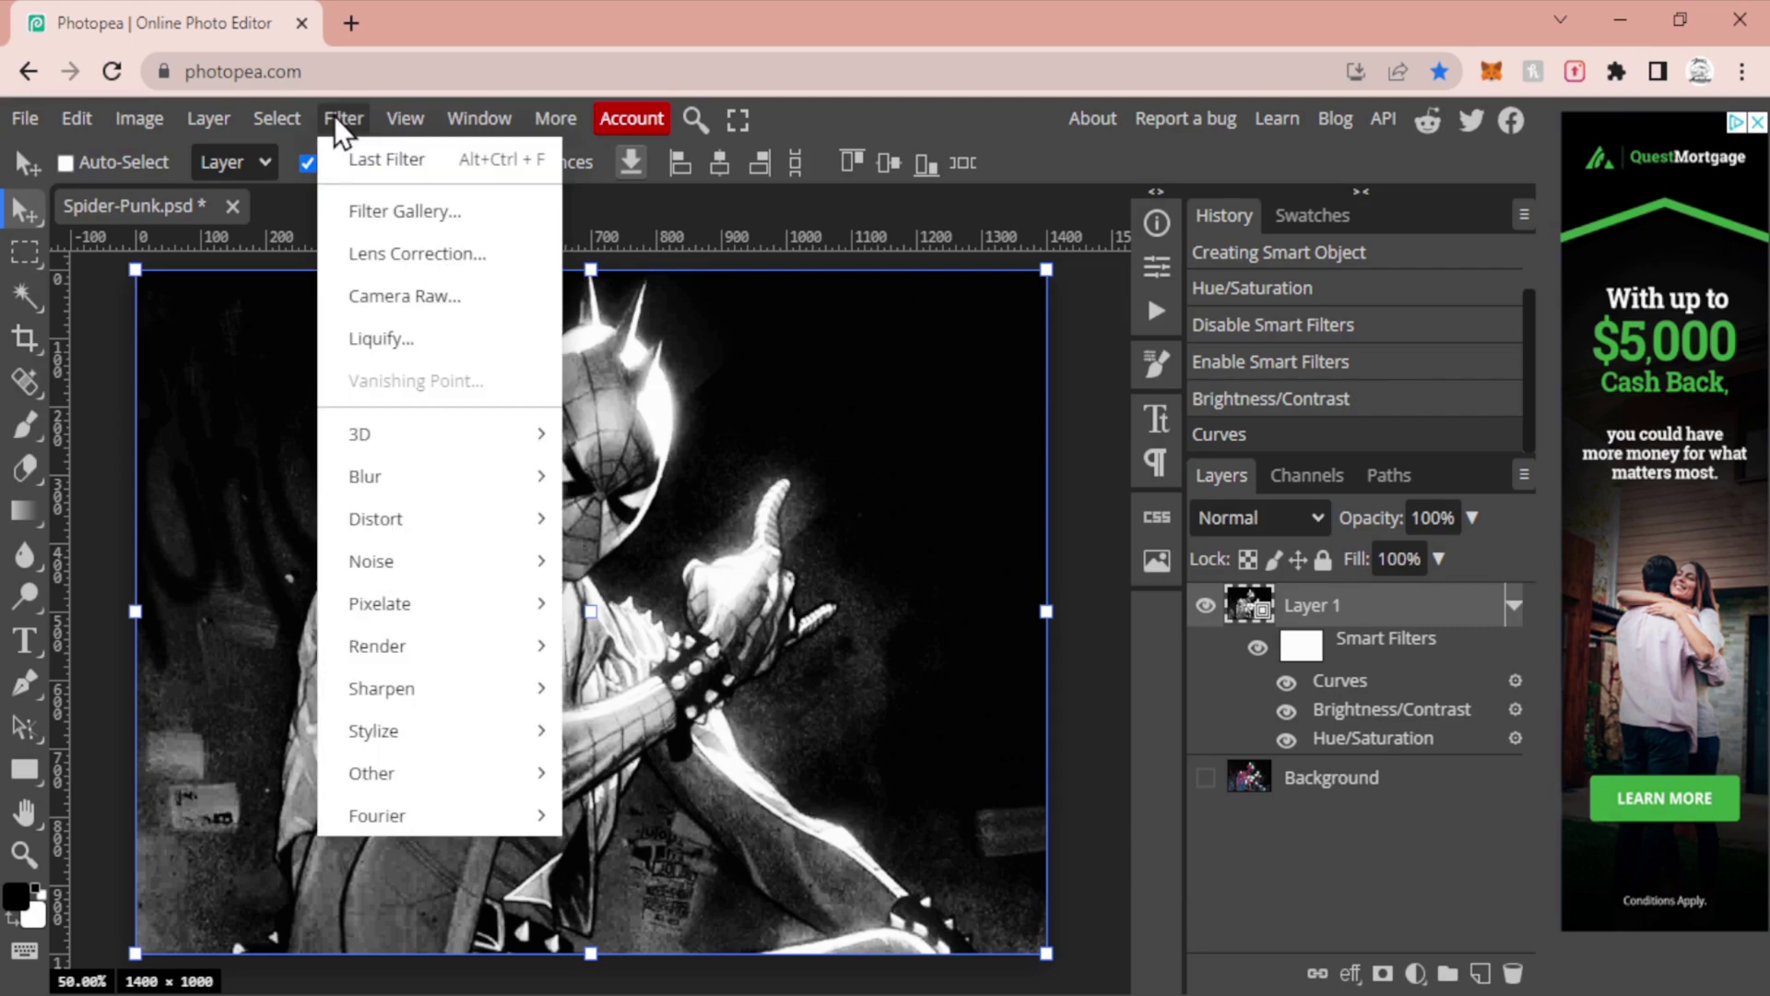
left_click(387, 206)
scroll(1040, 599, "down", 10)
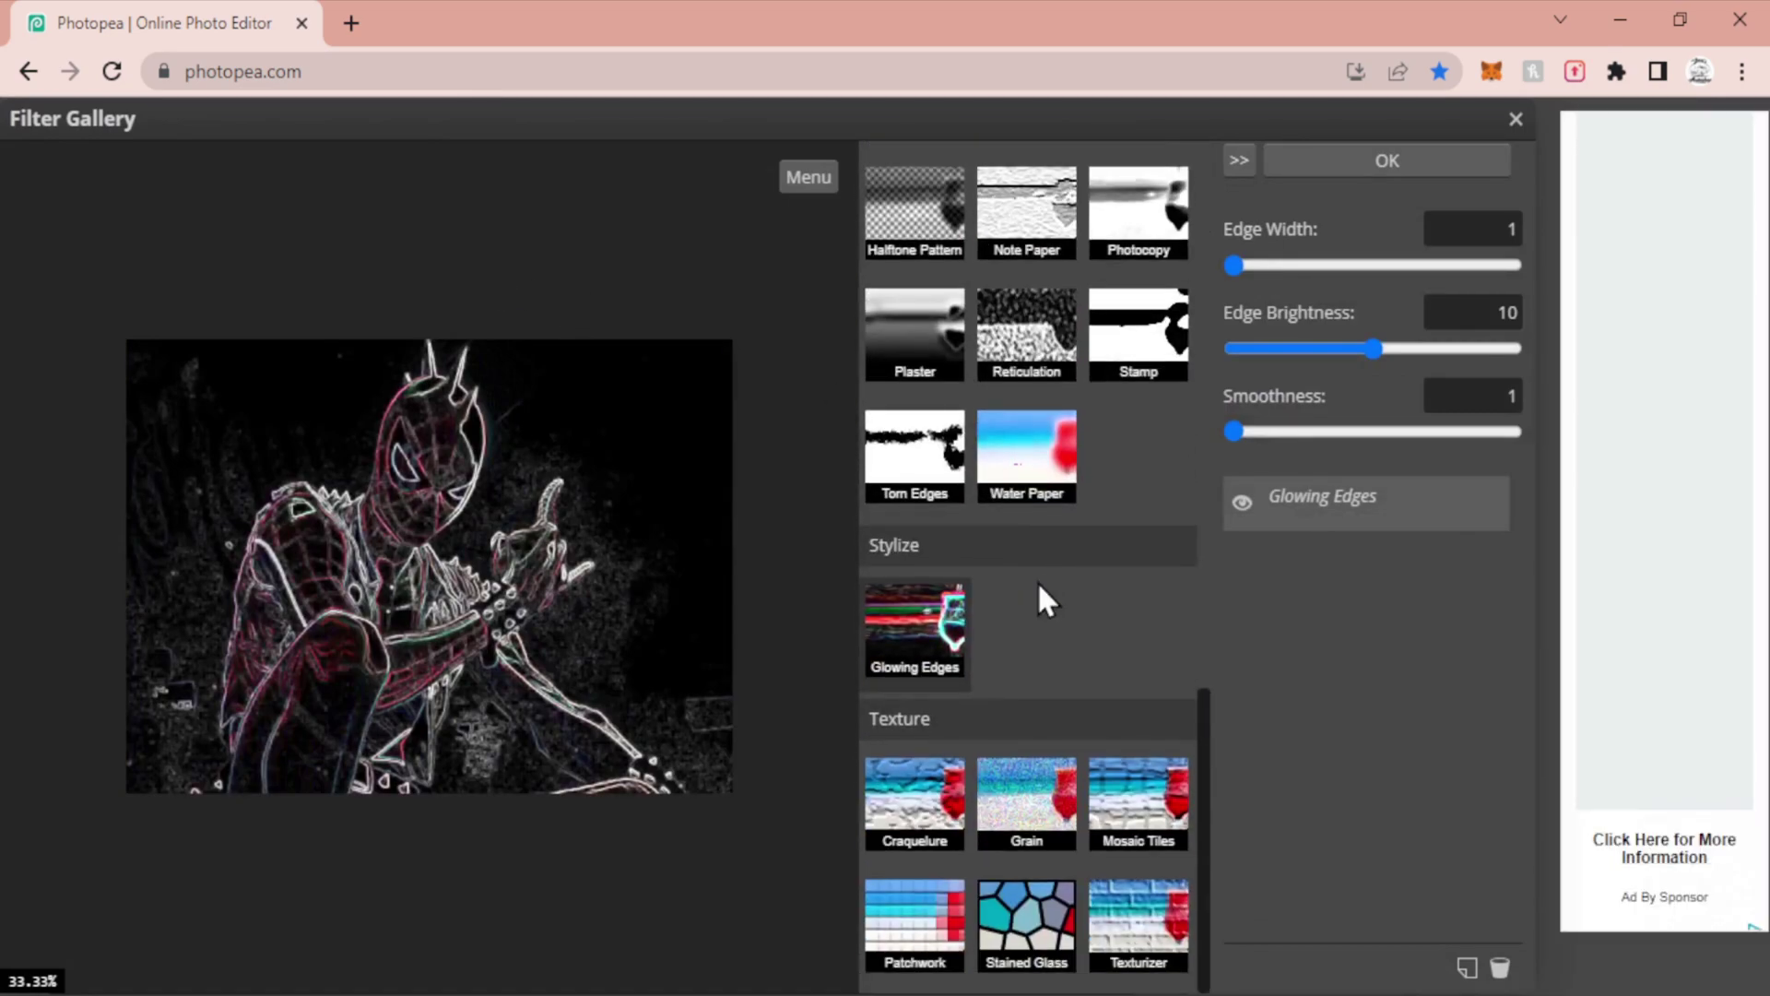
left_click(1030, 346)
scroll(1033, 346, "up", 5)
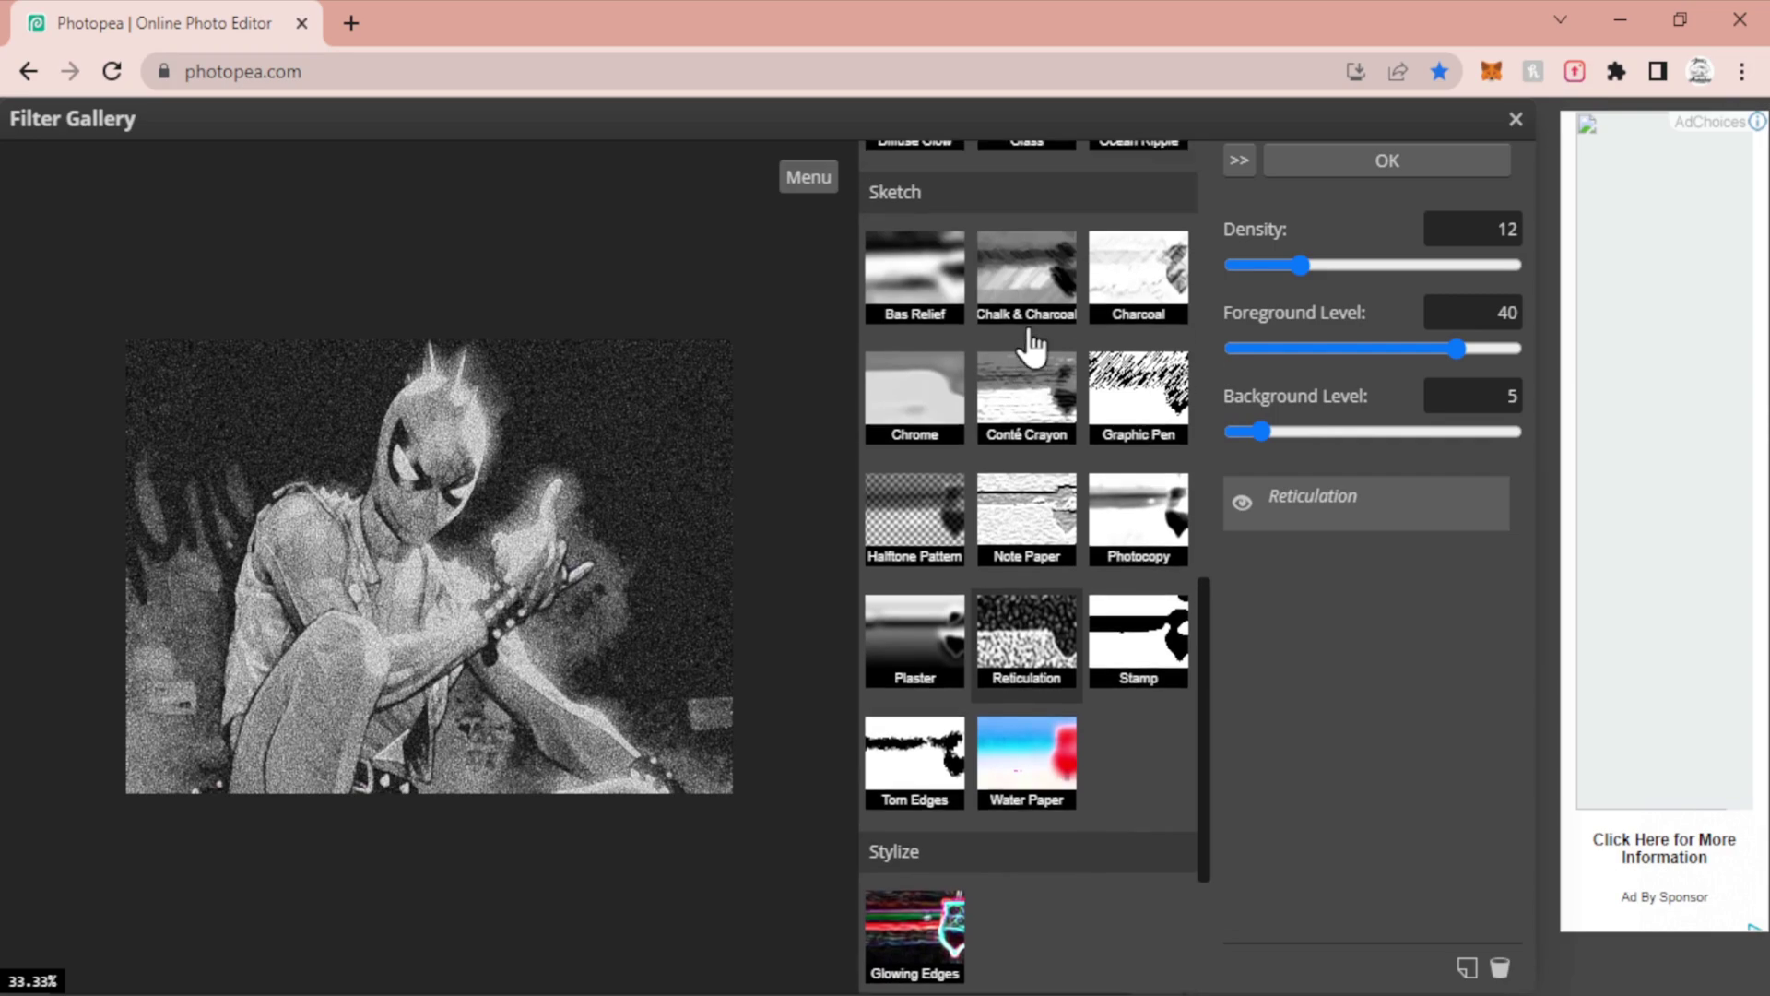
scroll(1030, 333, "down", 4)
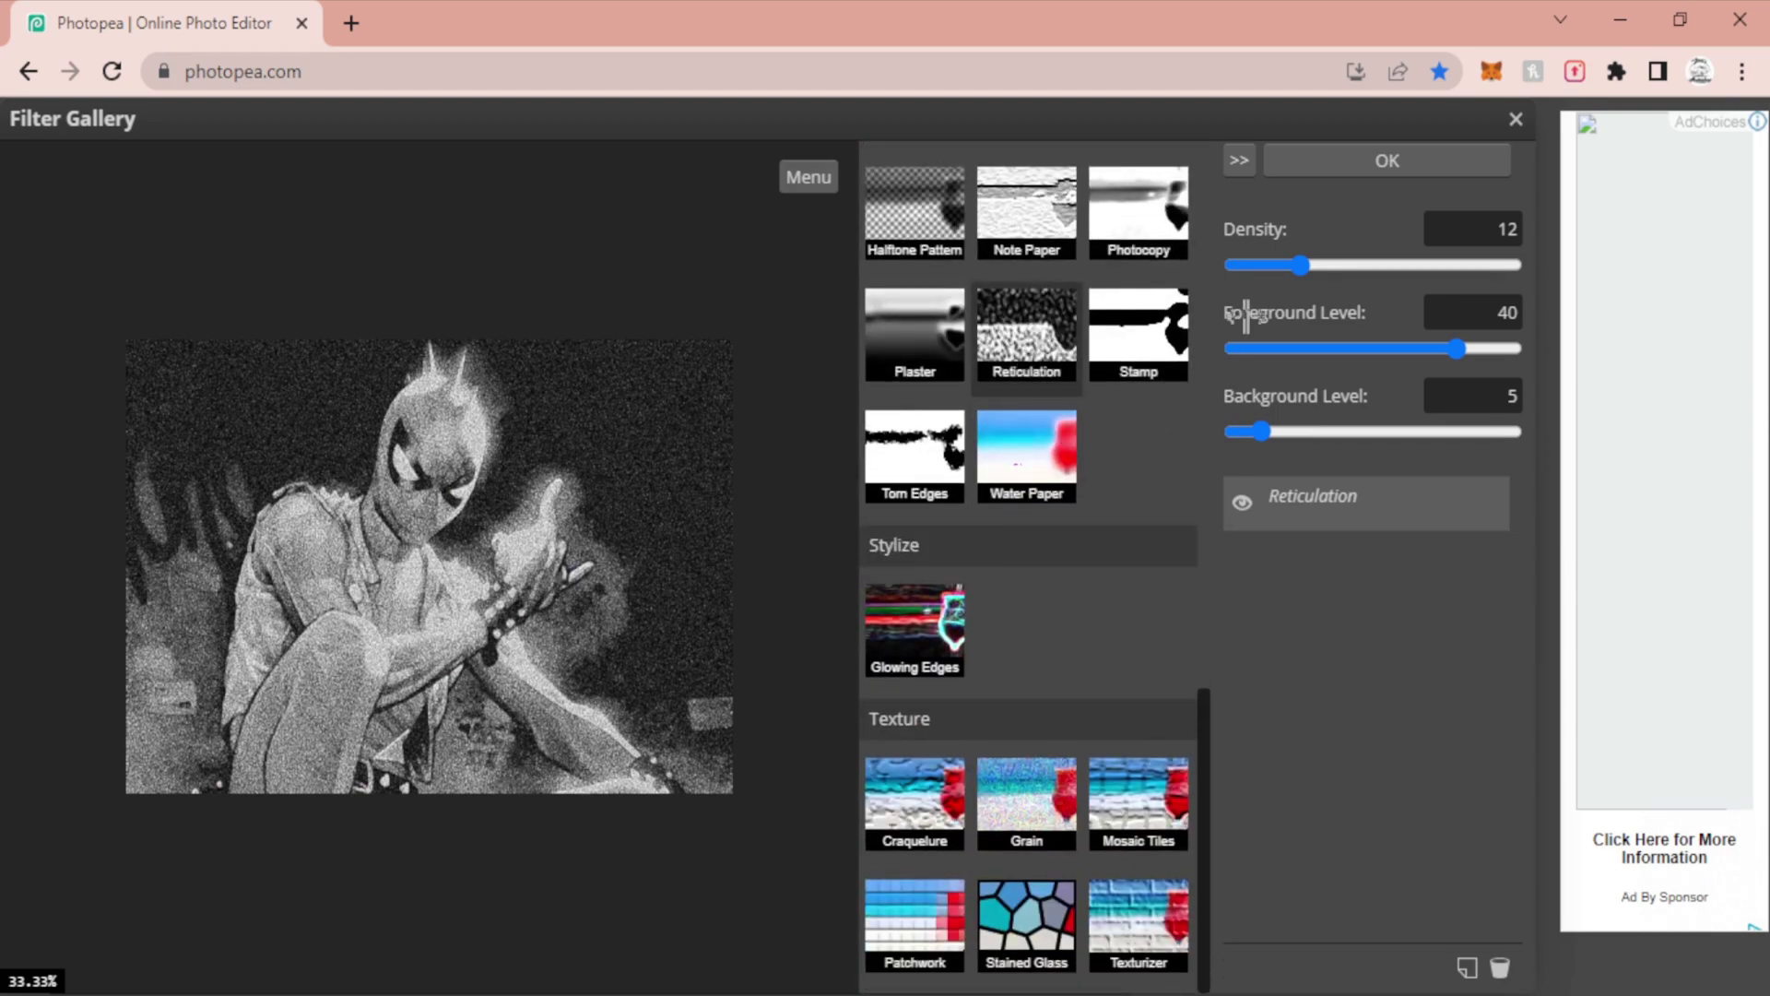
Set Reticulation to Density 2, Foreground Level 44 and Background Level 4.
double_click(1513, 227)
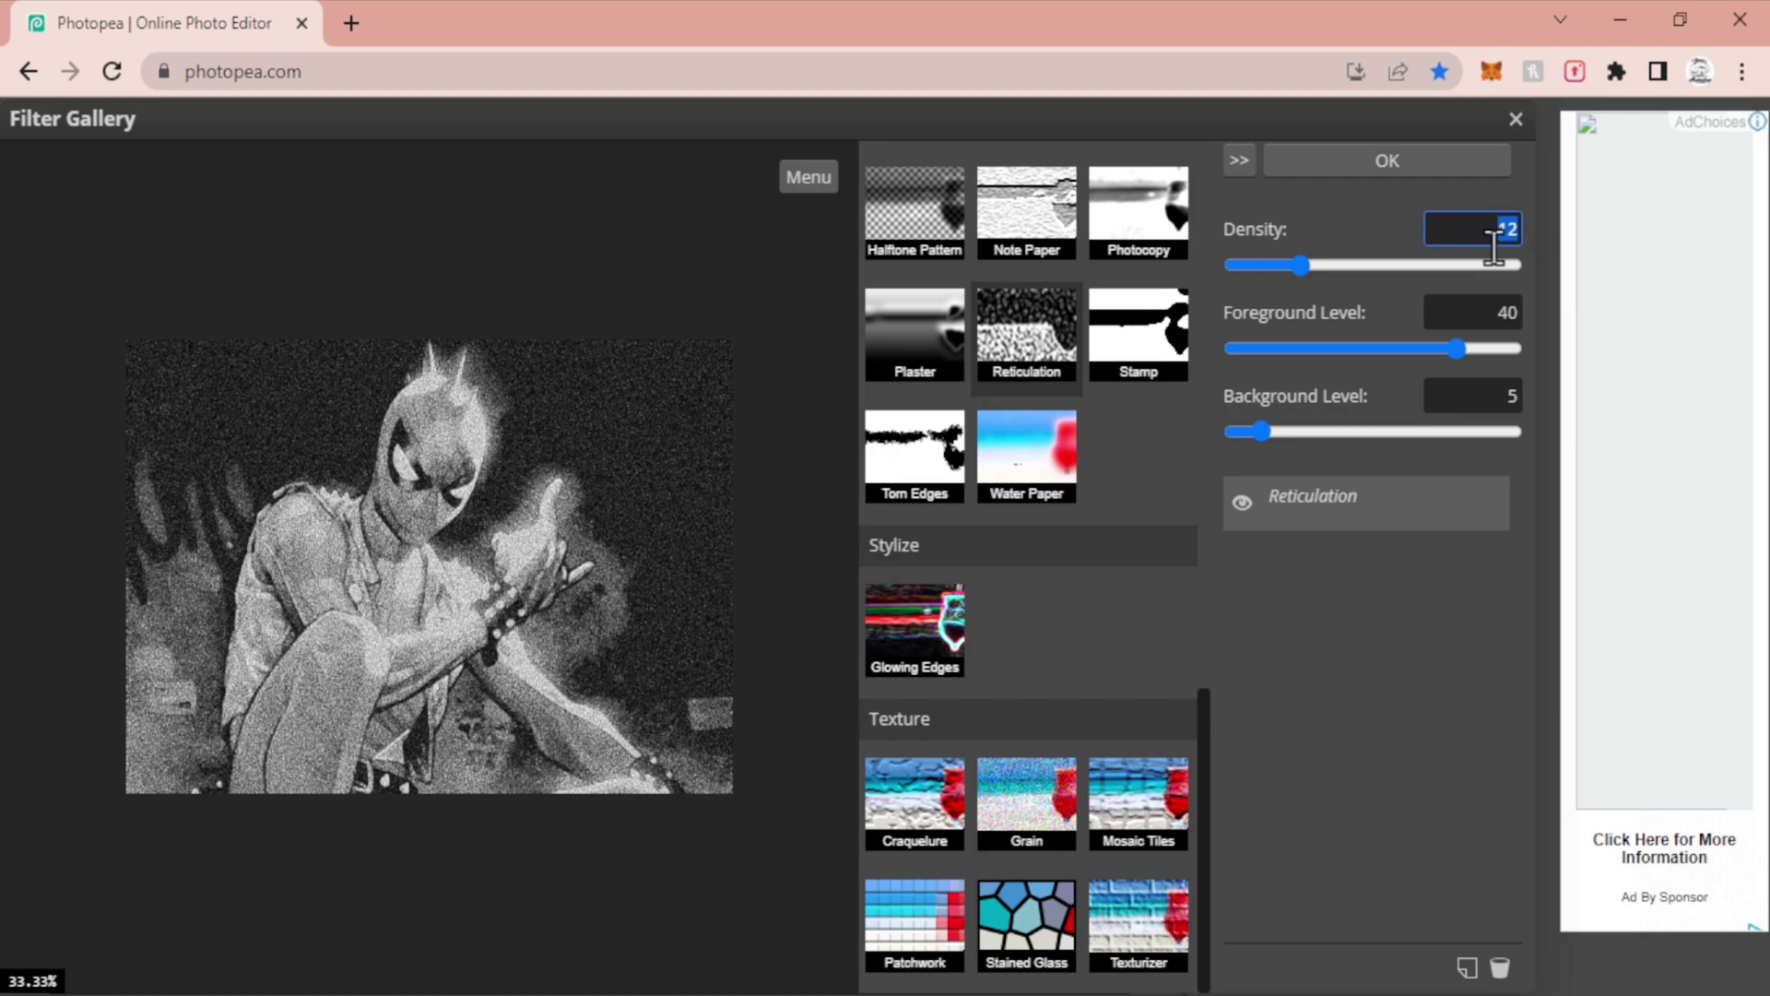
type("2")
left_click(1504, 313)
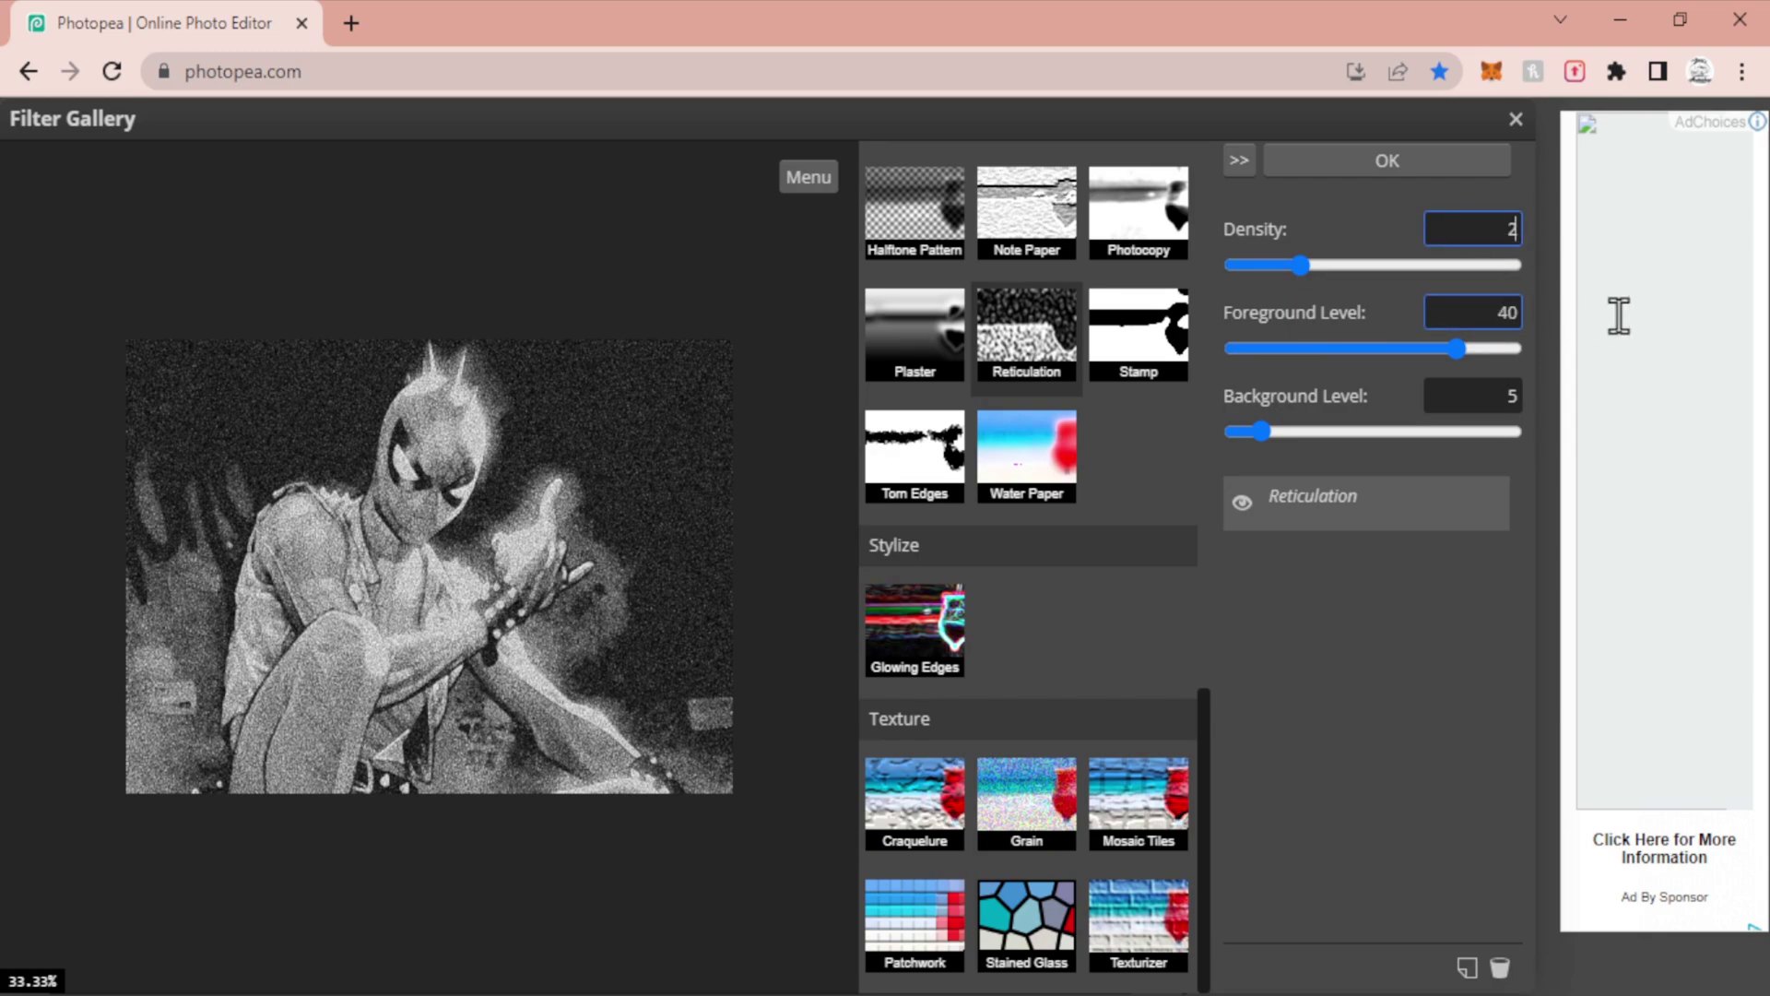
double_click(1506, 315)
type("445")
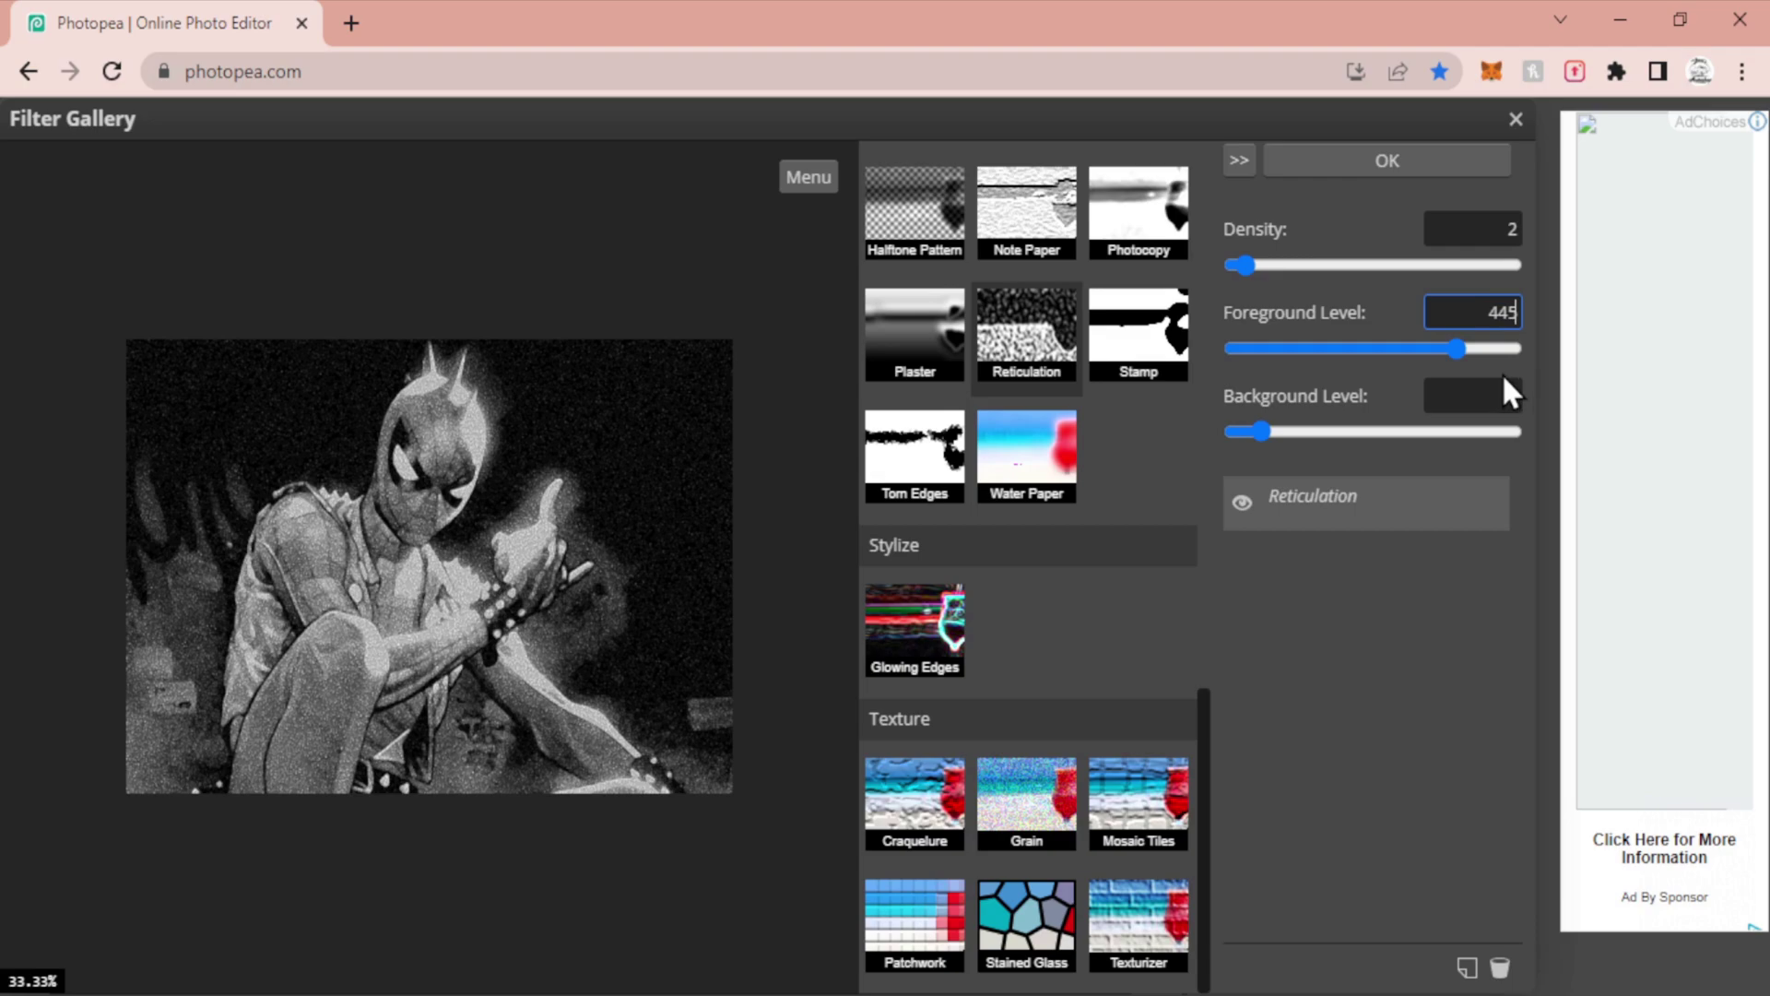
left_click(1489, 397)
double_click(1512, 397)
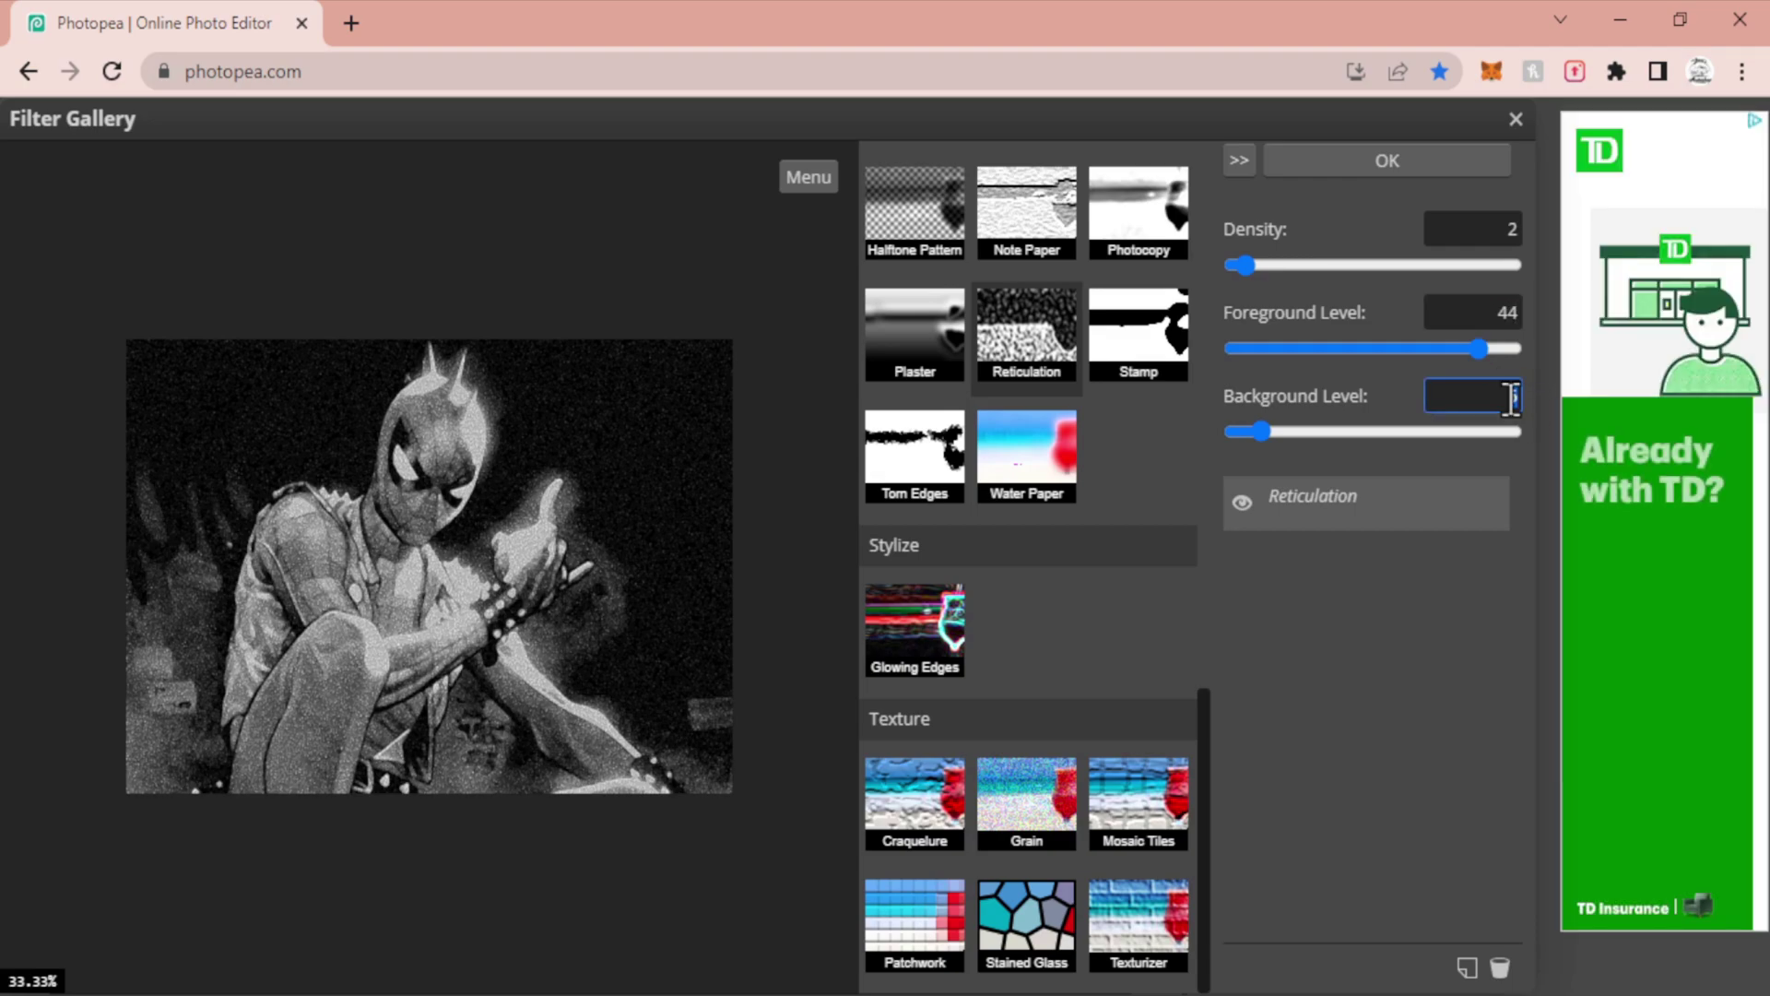
type("4")
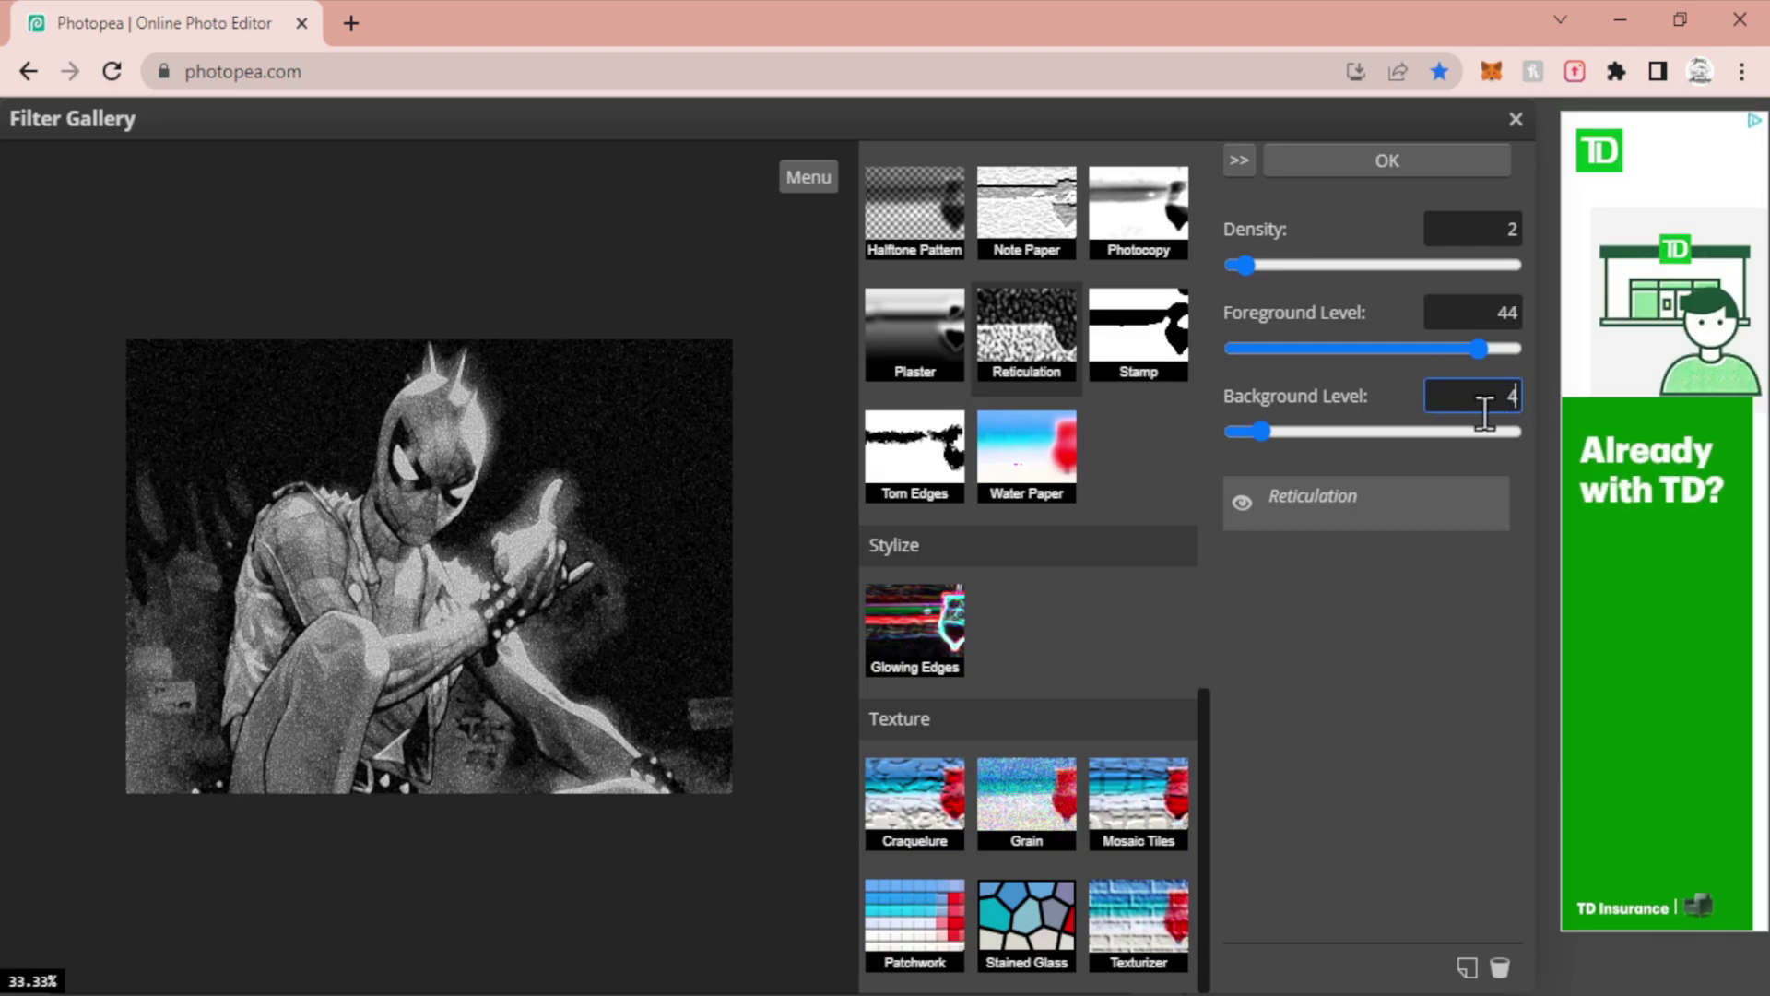
left_click(1370, 702)
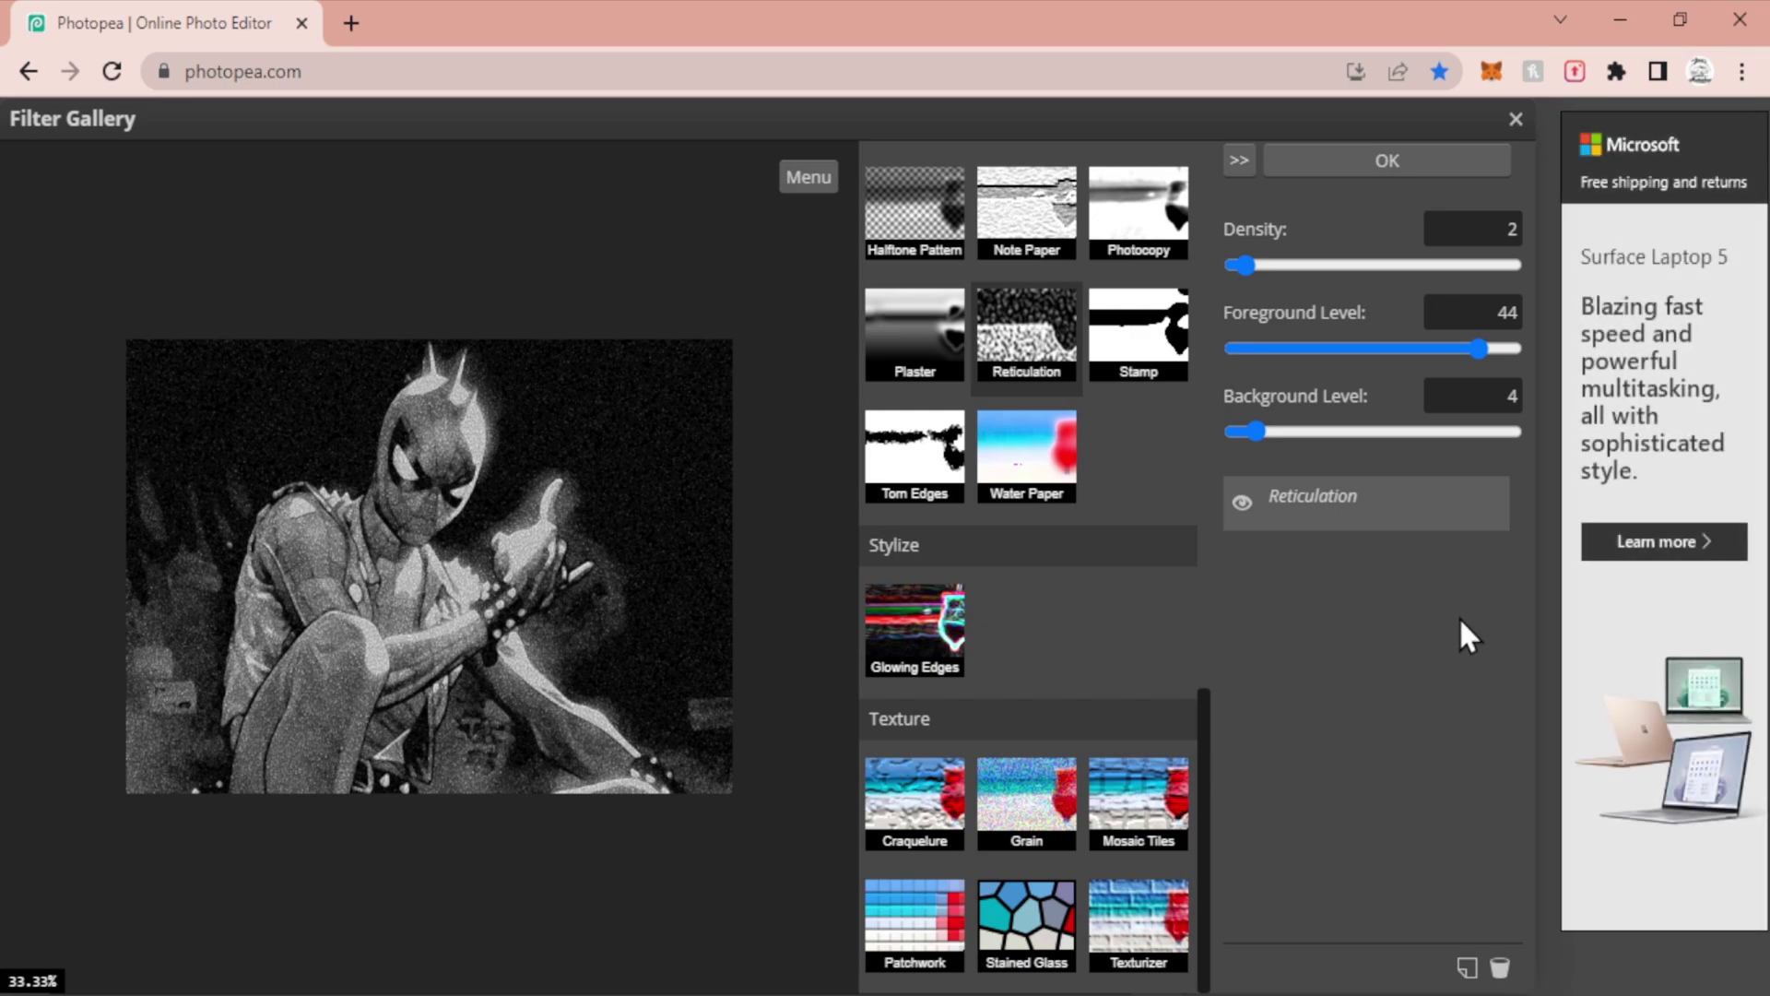
Stack a Regular Grain effect over Reticulation with Intensity 20 and Contrast 40.
left_click(1471, 974)
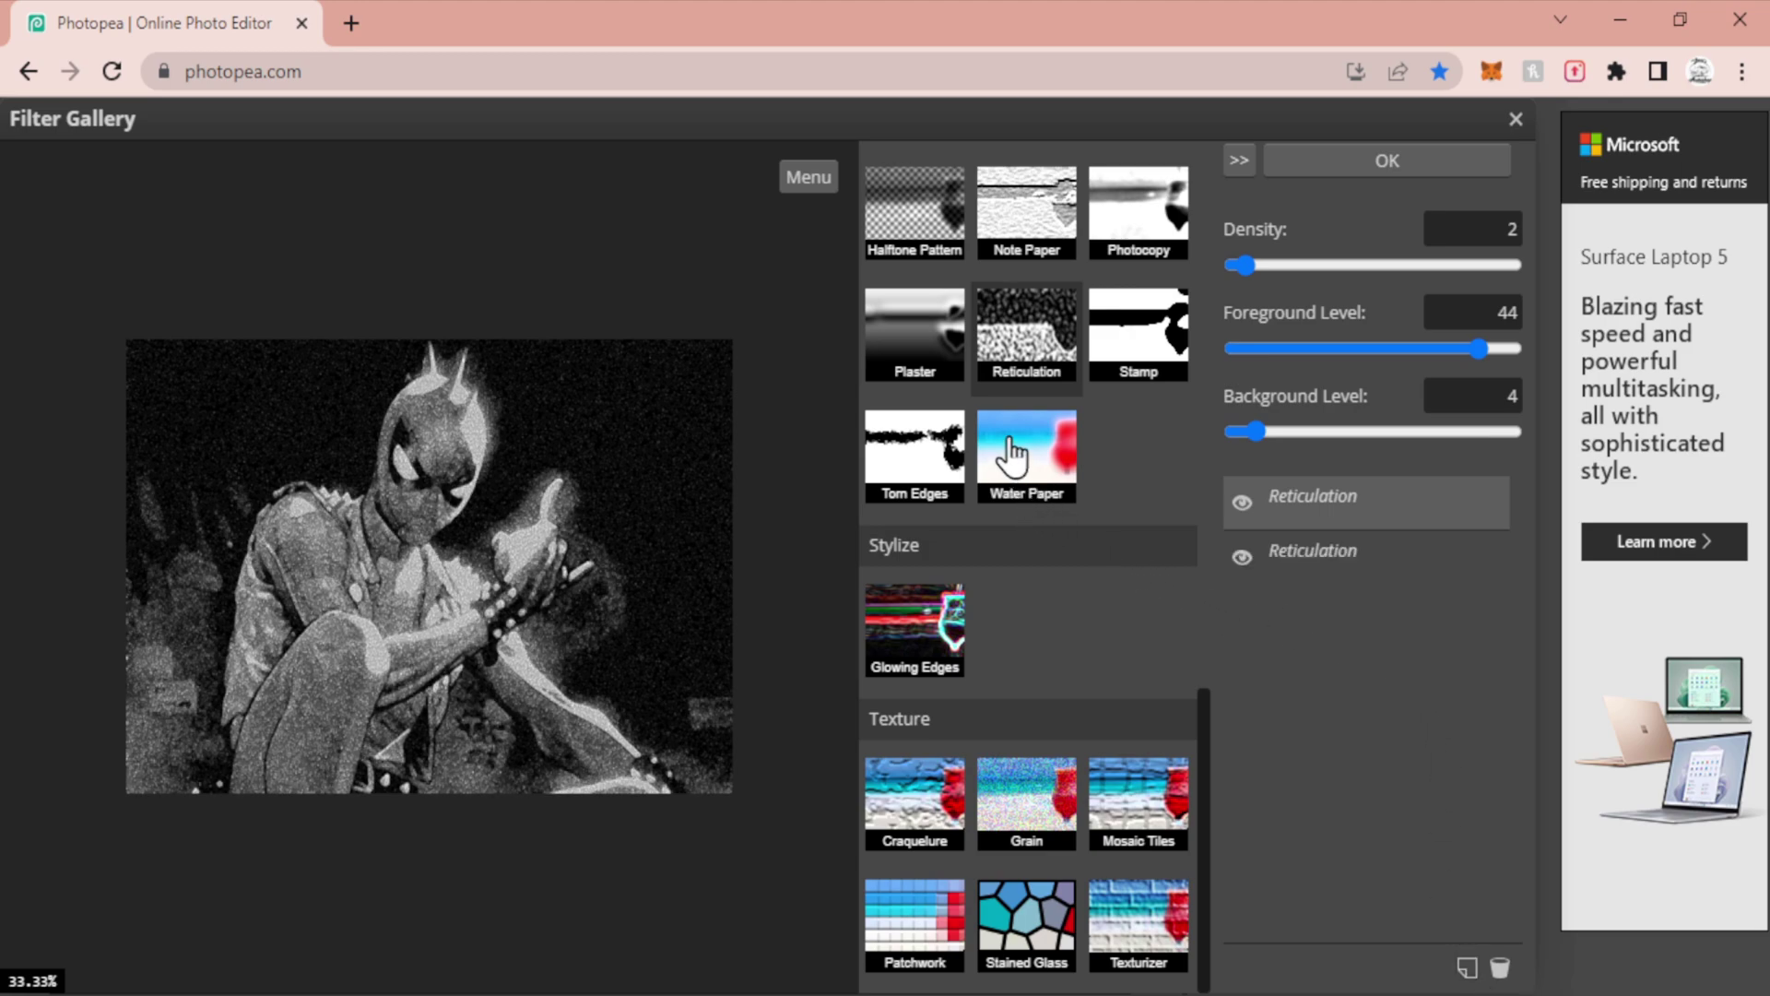
left_click(1014, 795)
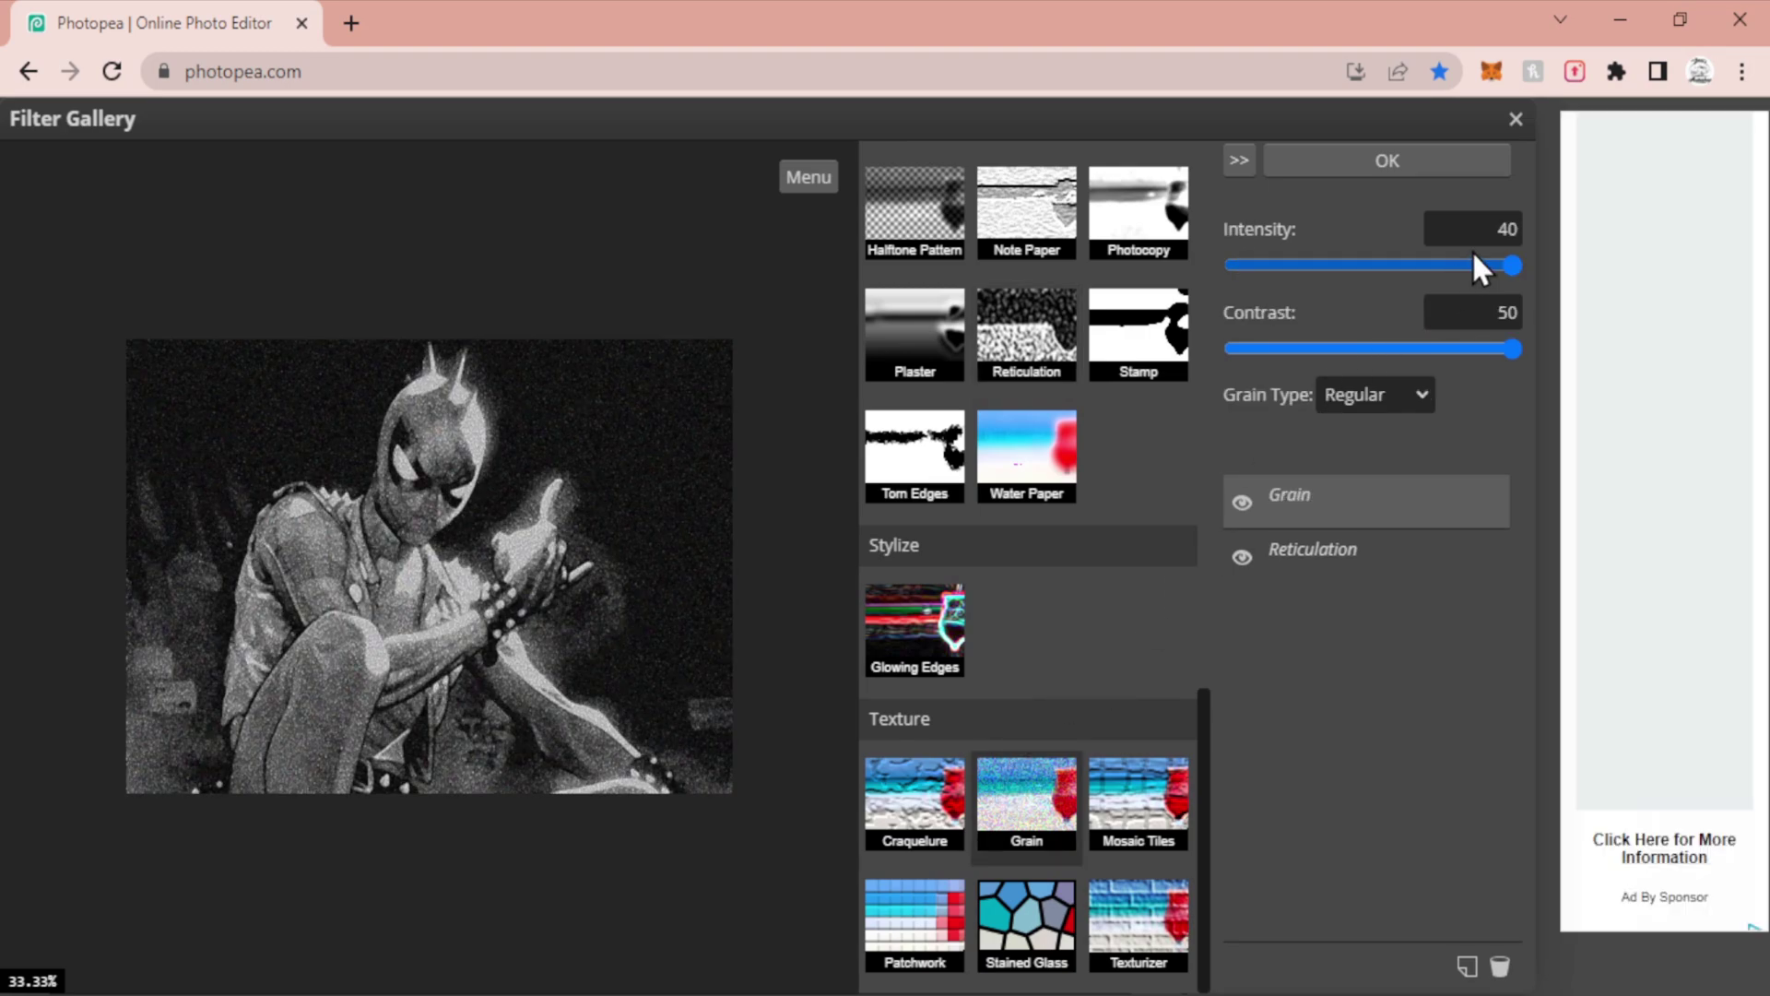
double_click(1507, 228)
type("20")
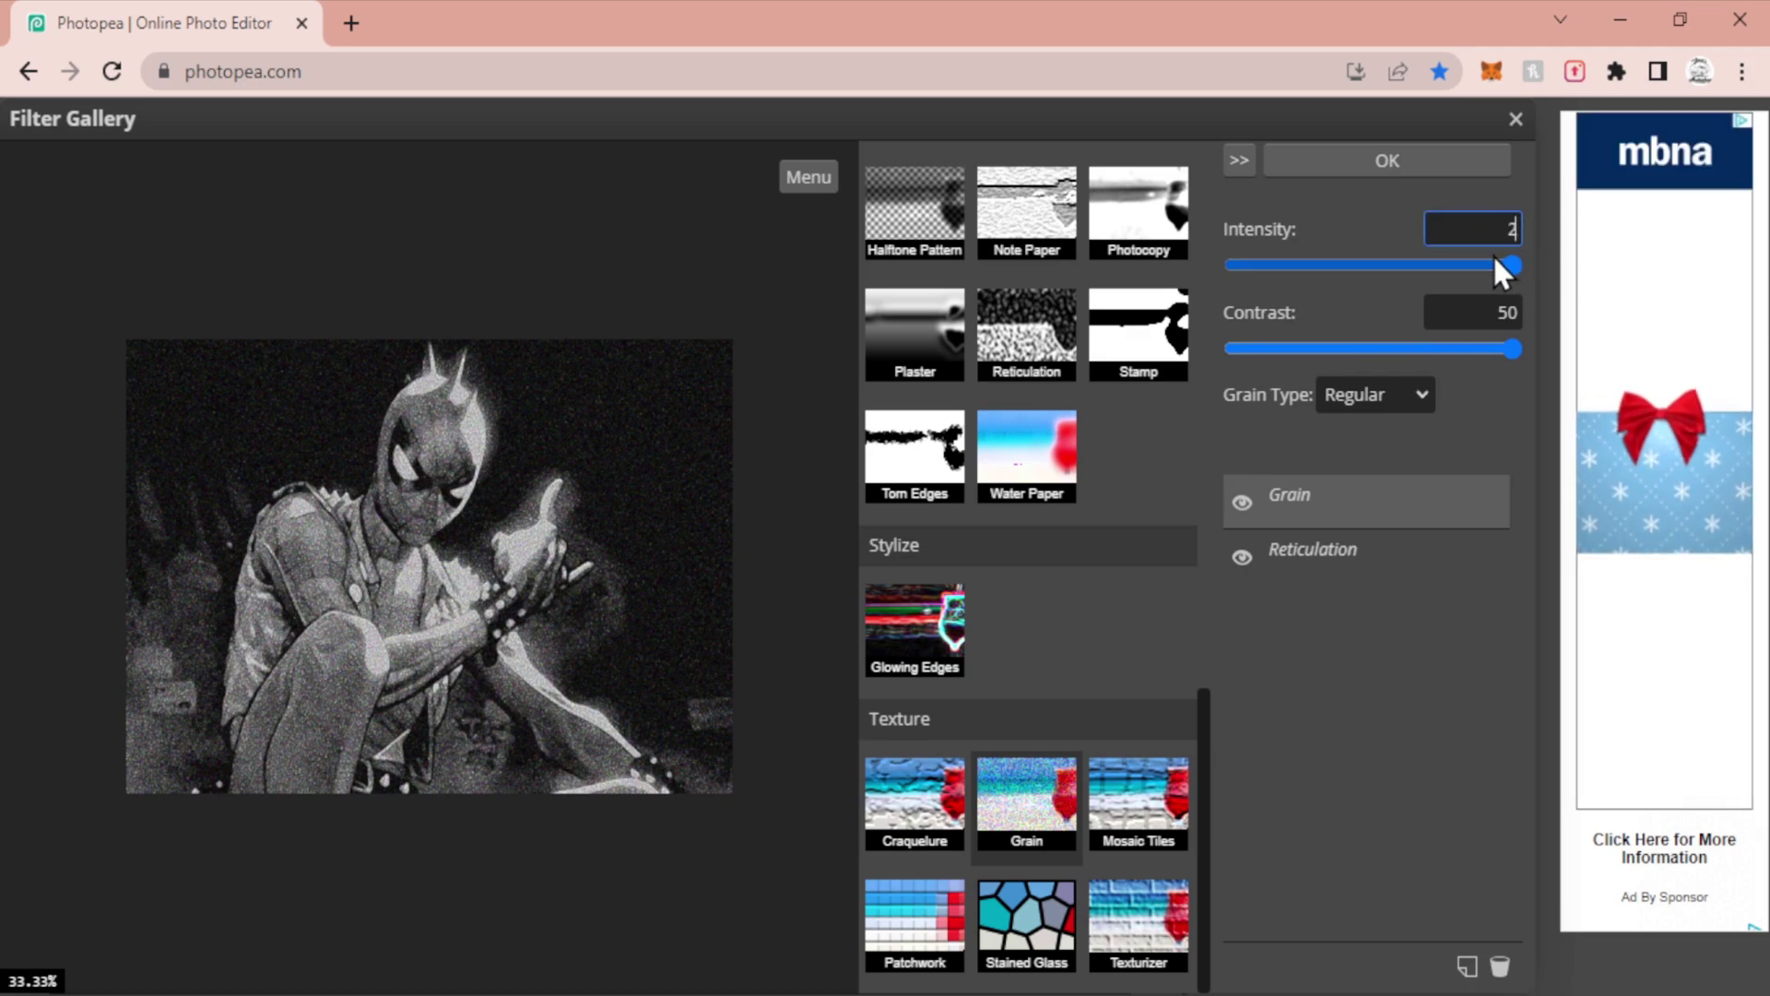
double_click(1499, 309)
type("4")
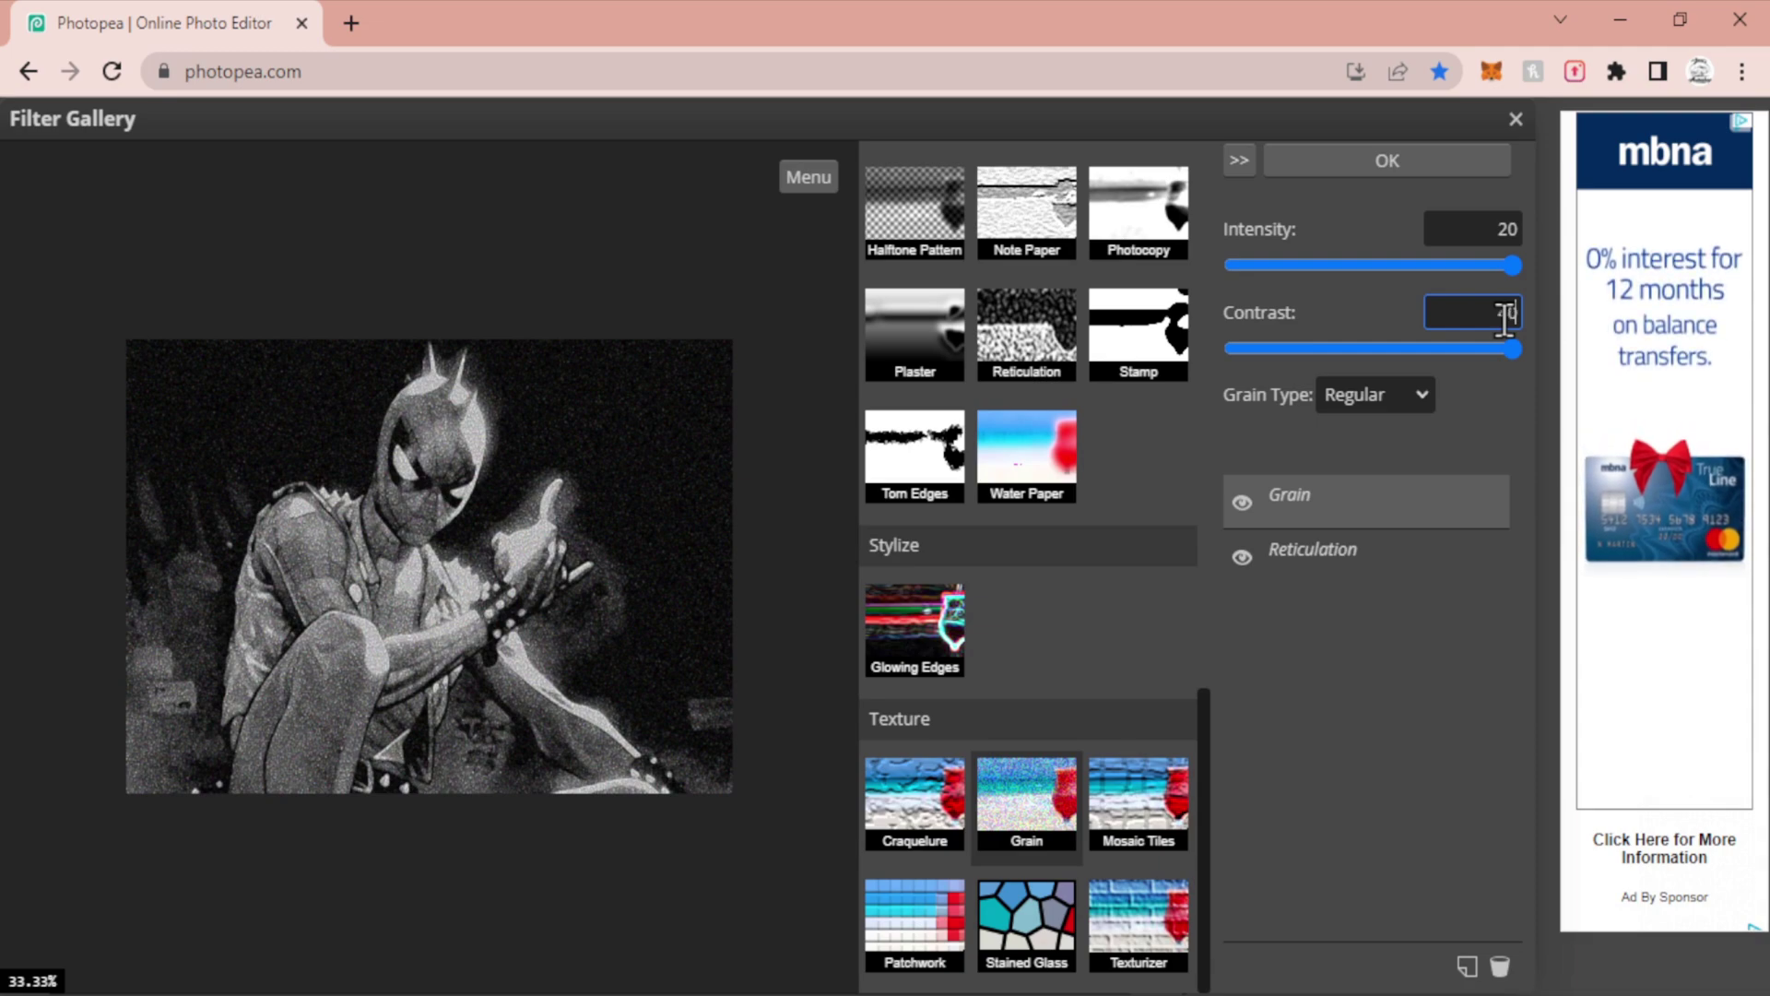
type("0")
key("Return")
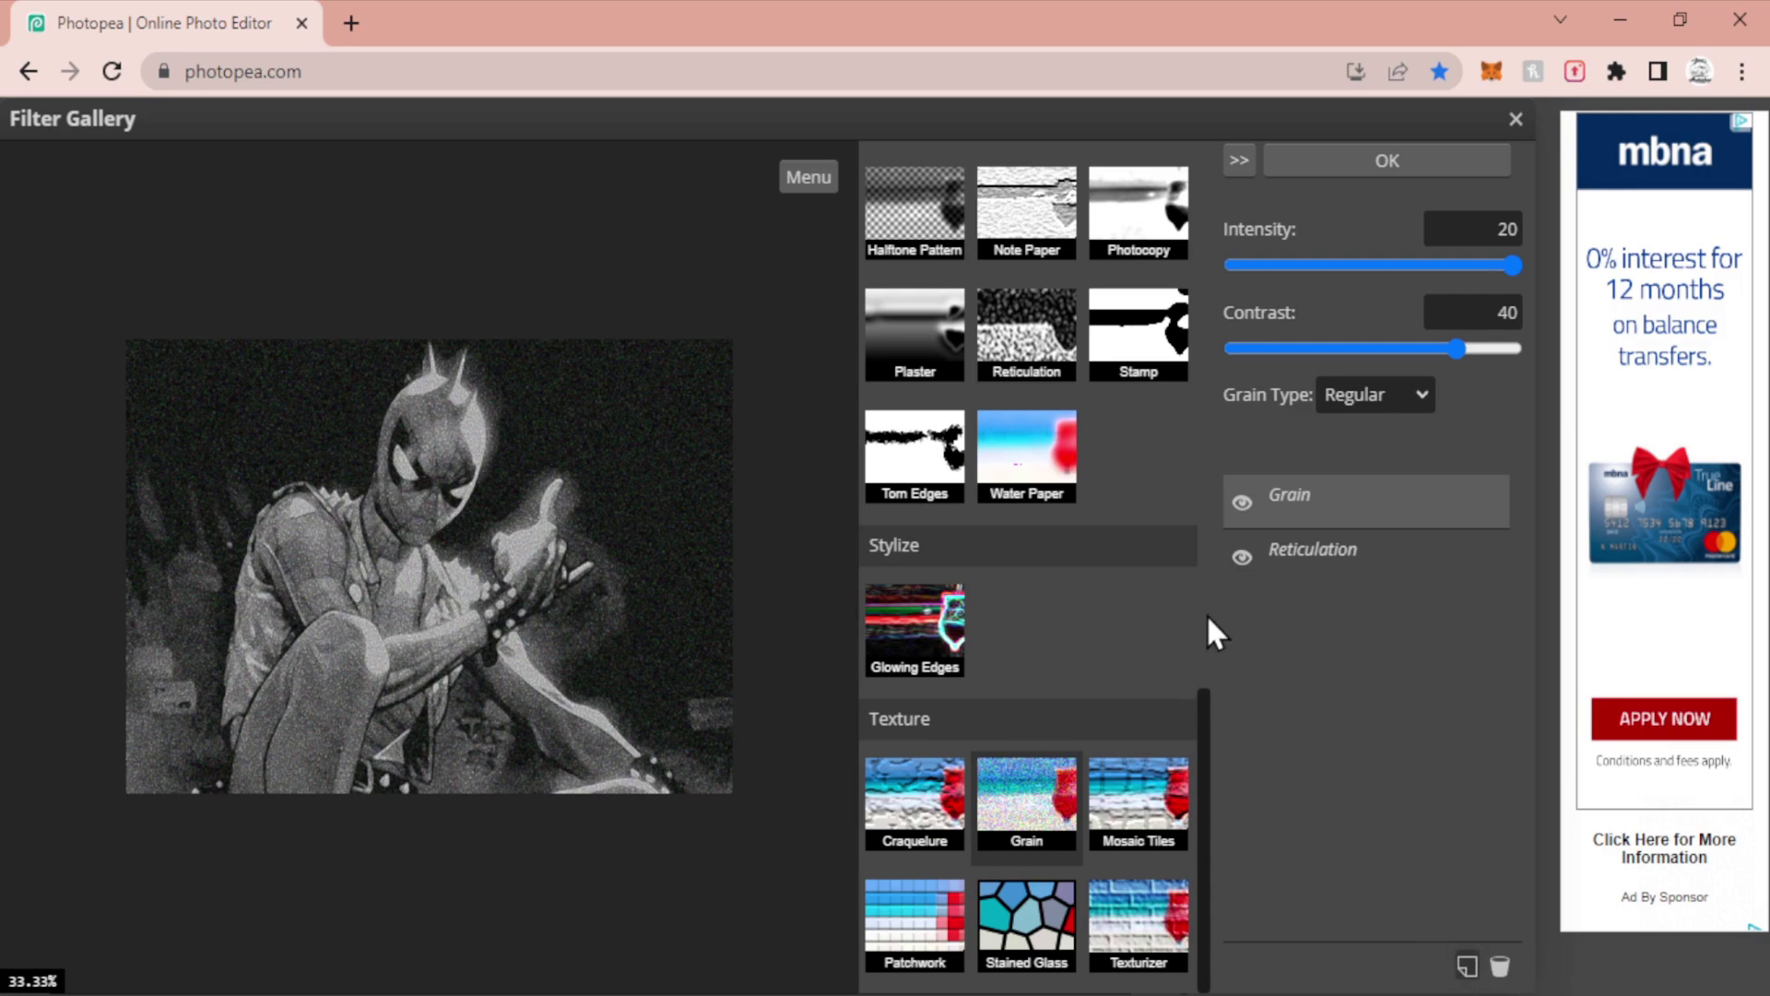
Change the top gallery effect to Sketch's Halftone Pattern.
scroll(1094, 462, "up", 1)
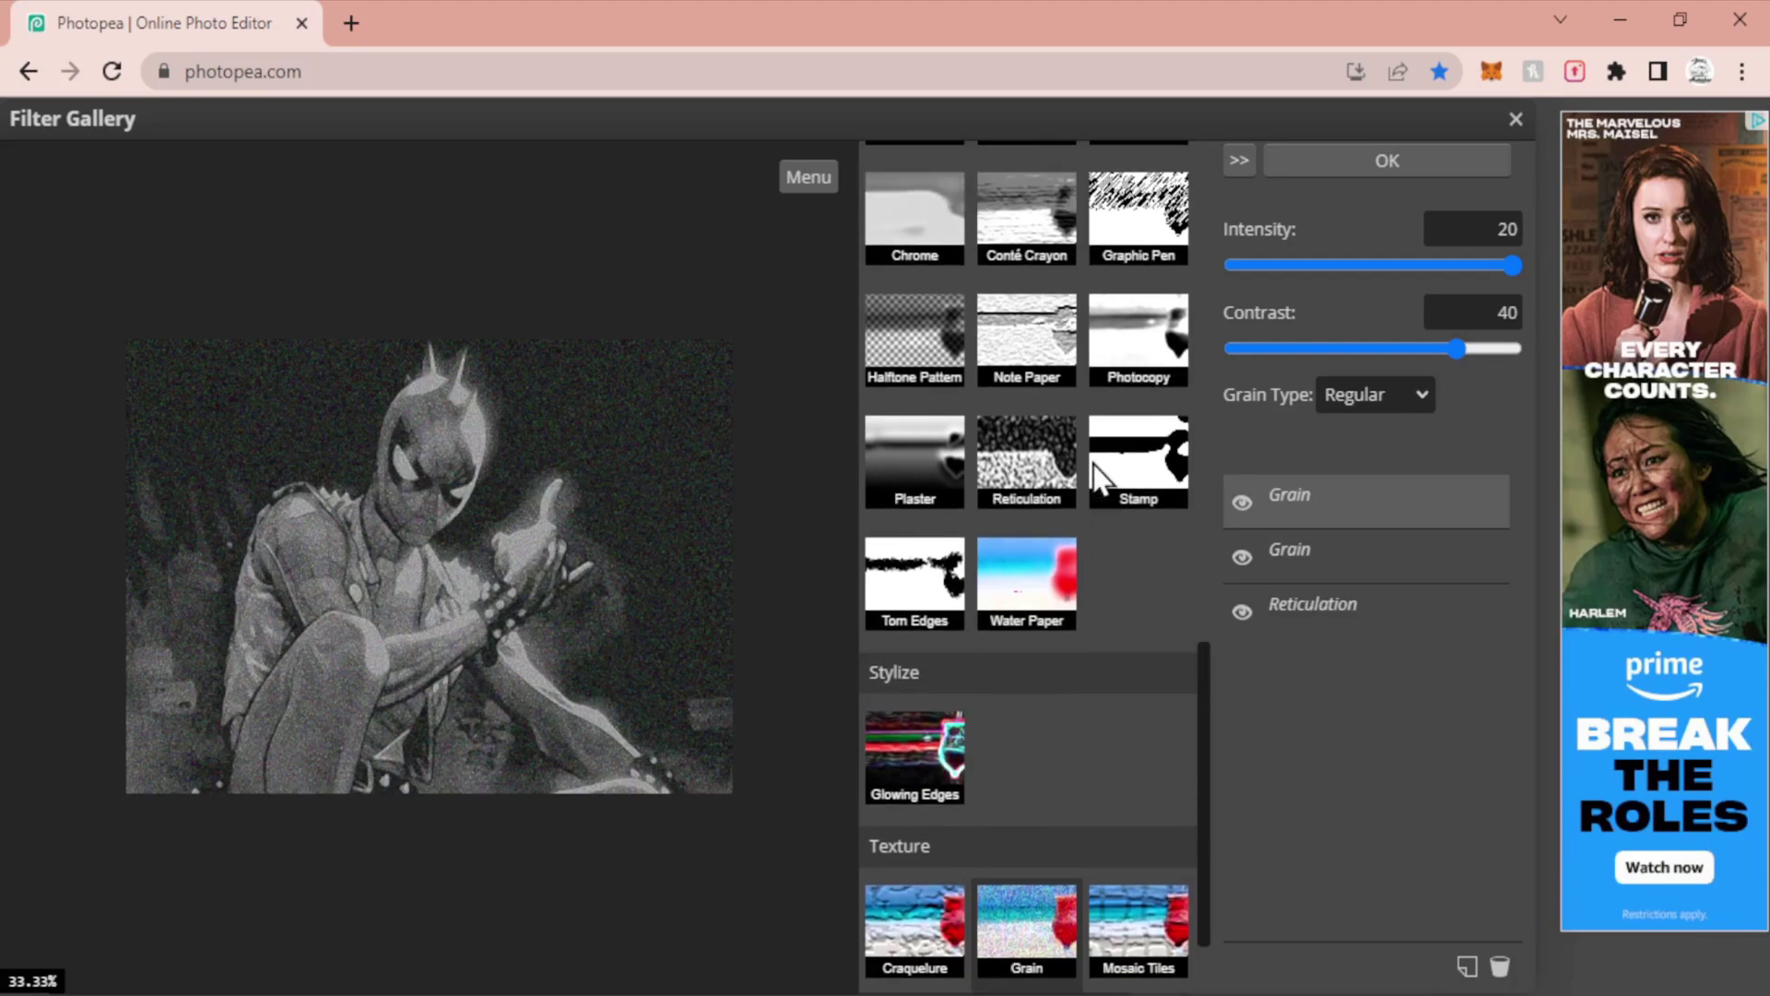
scroll(1092, 461, "up", 6)
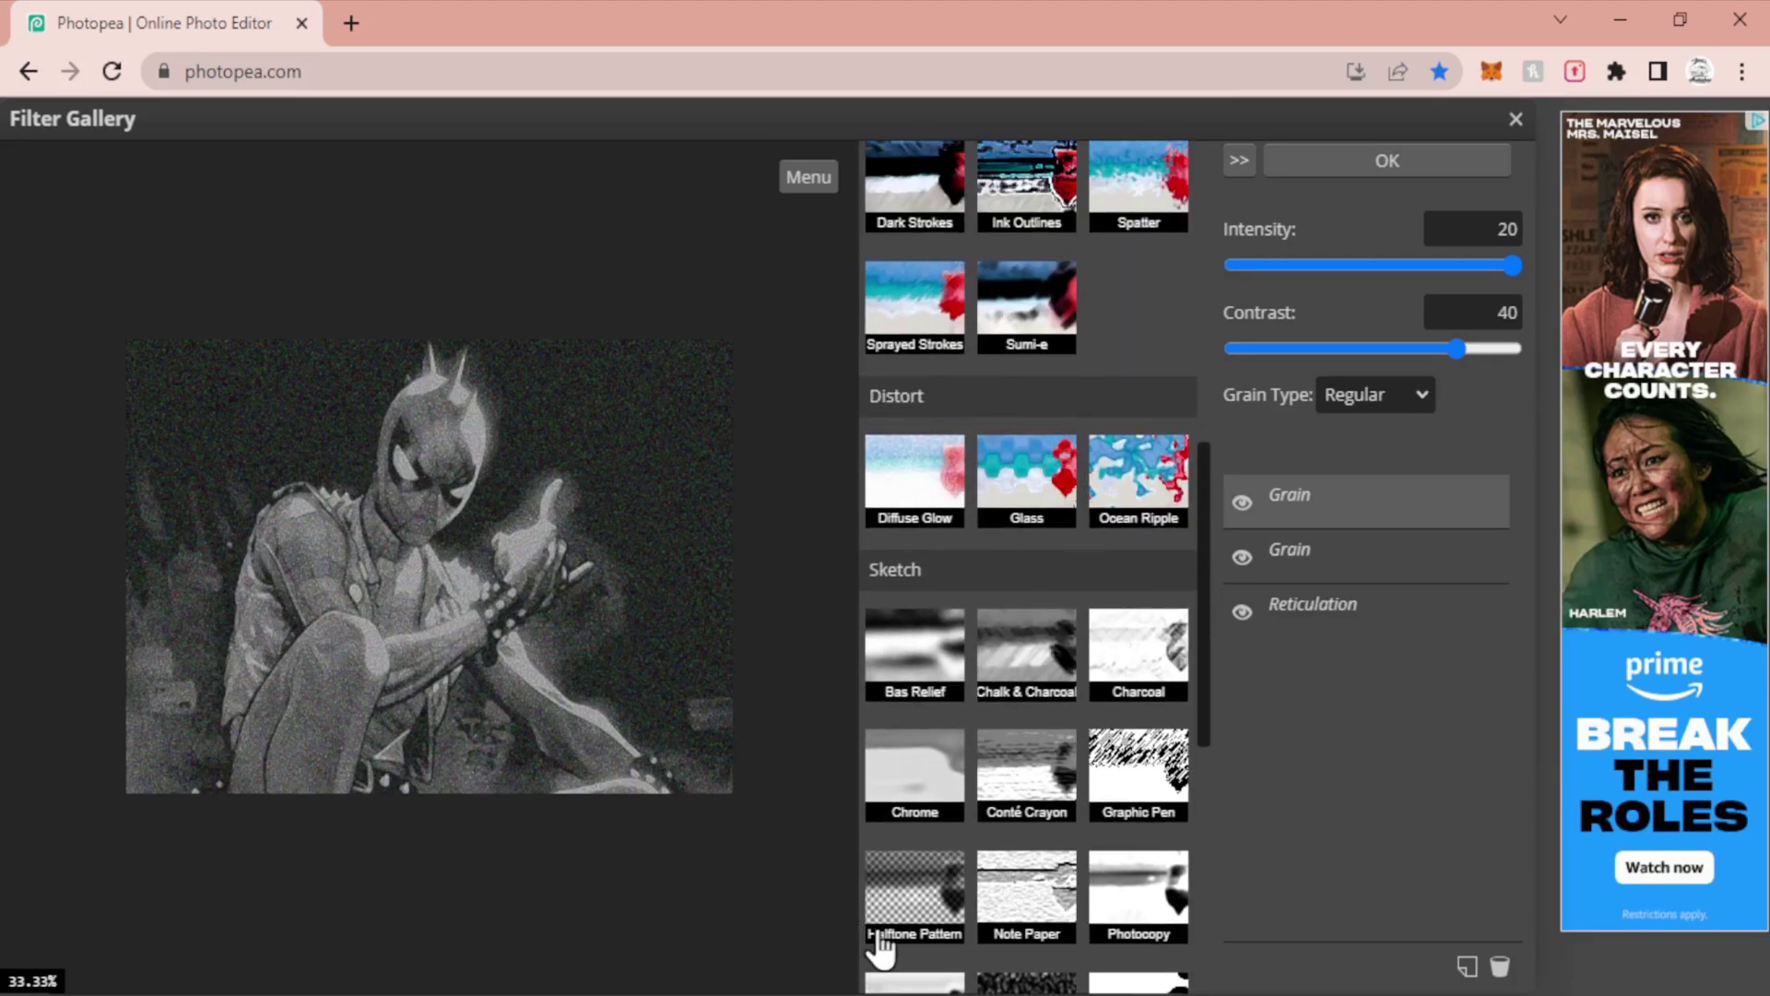
scroll(889, 922, "down", 1)
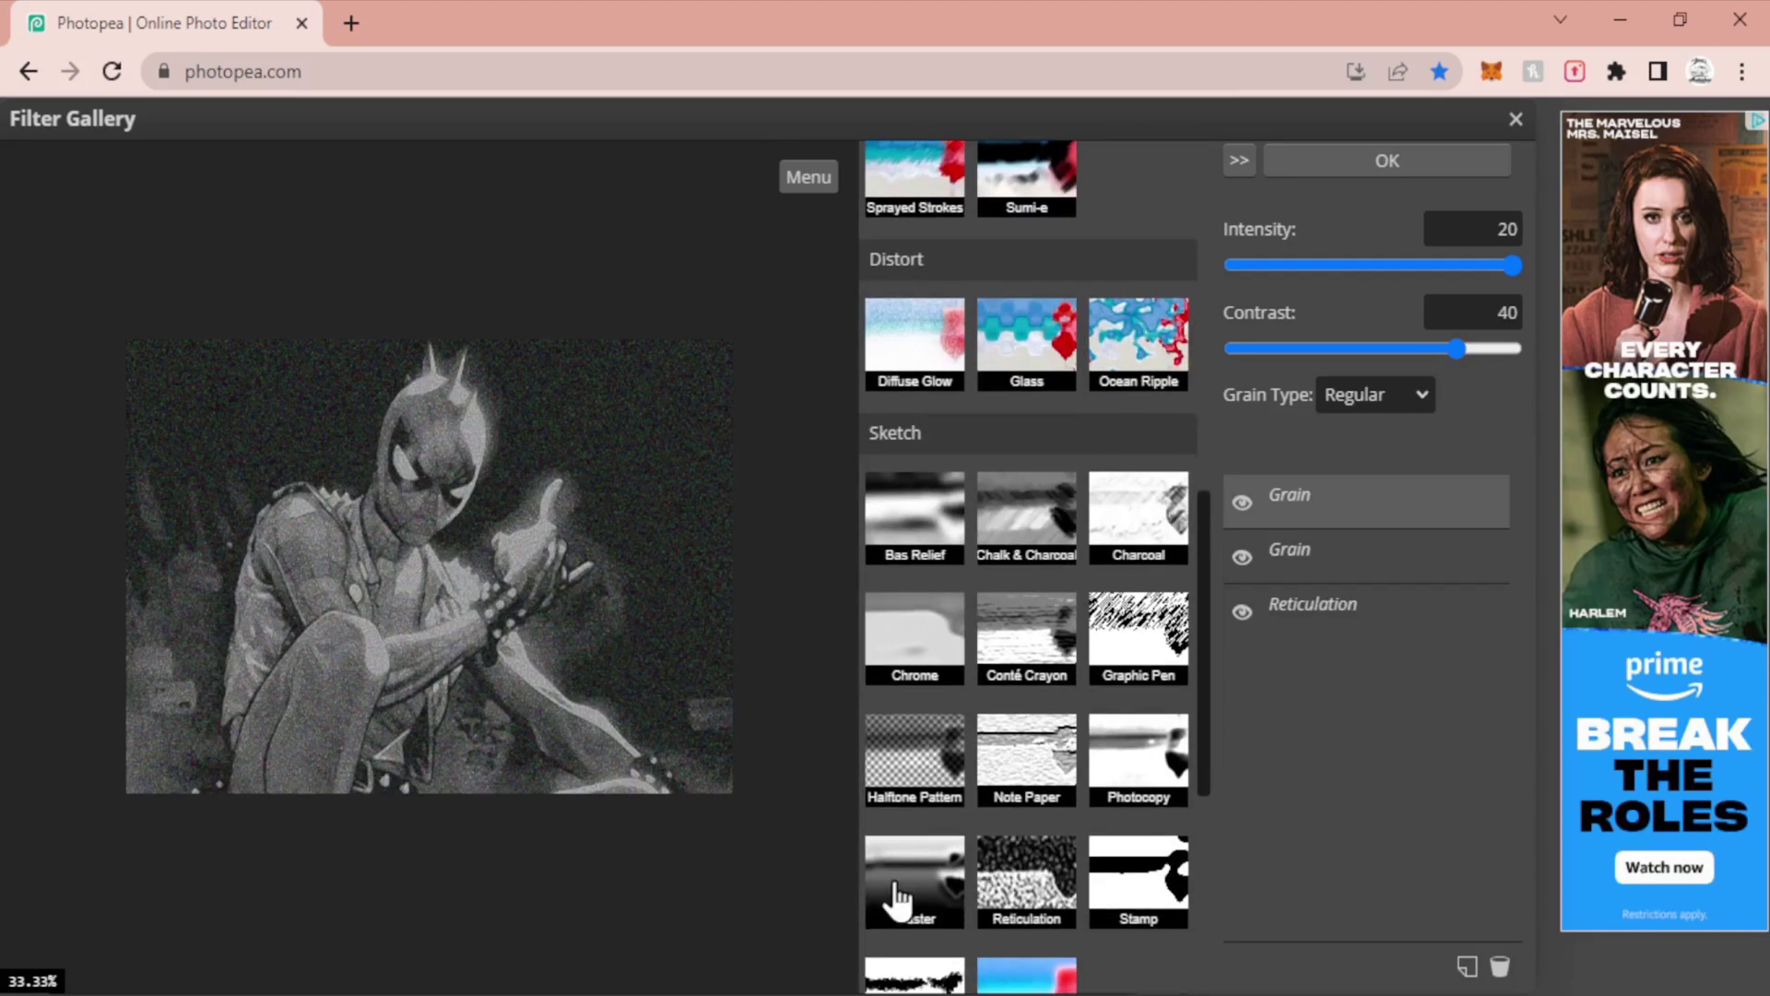
left_click(915, 785)
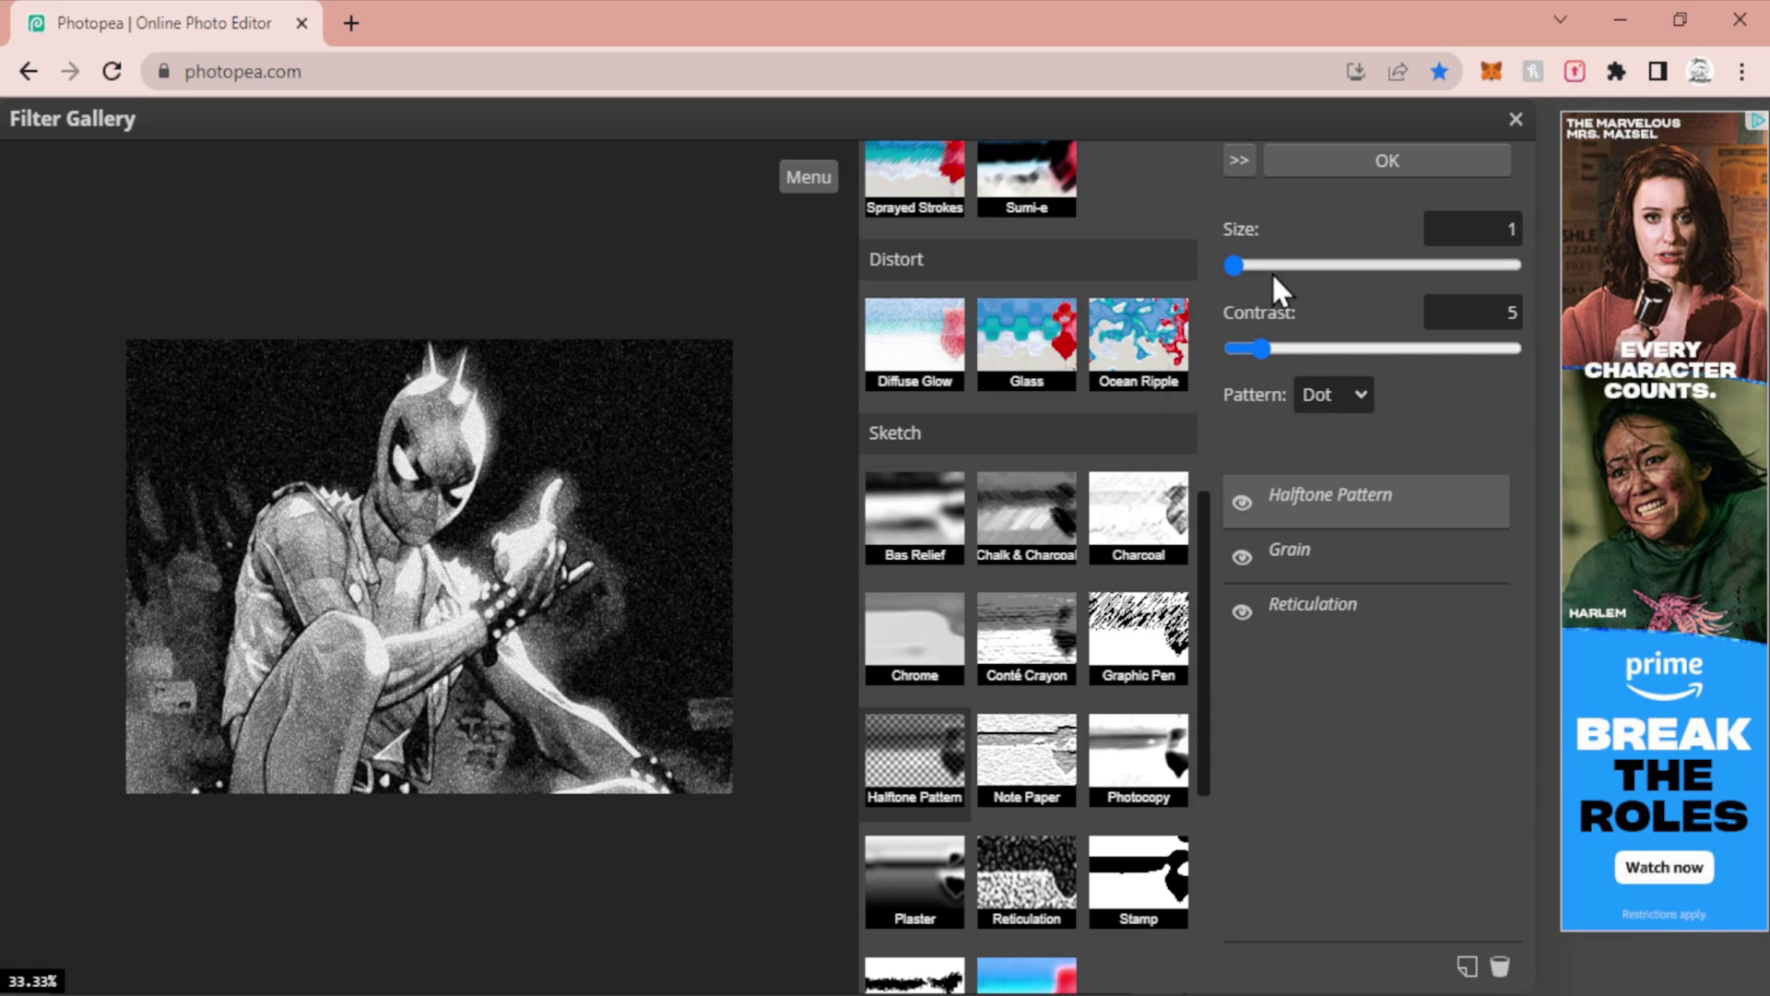
Set Halftone Pattern to Size 2, Contrast 2, Dot, and apply the filter stack.
left_click(1510, 231)
key("BackSpace")
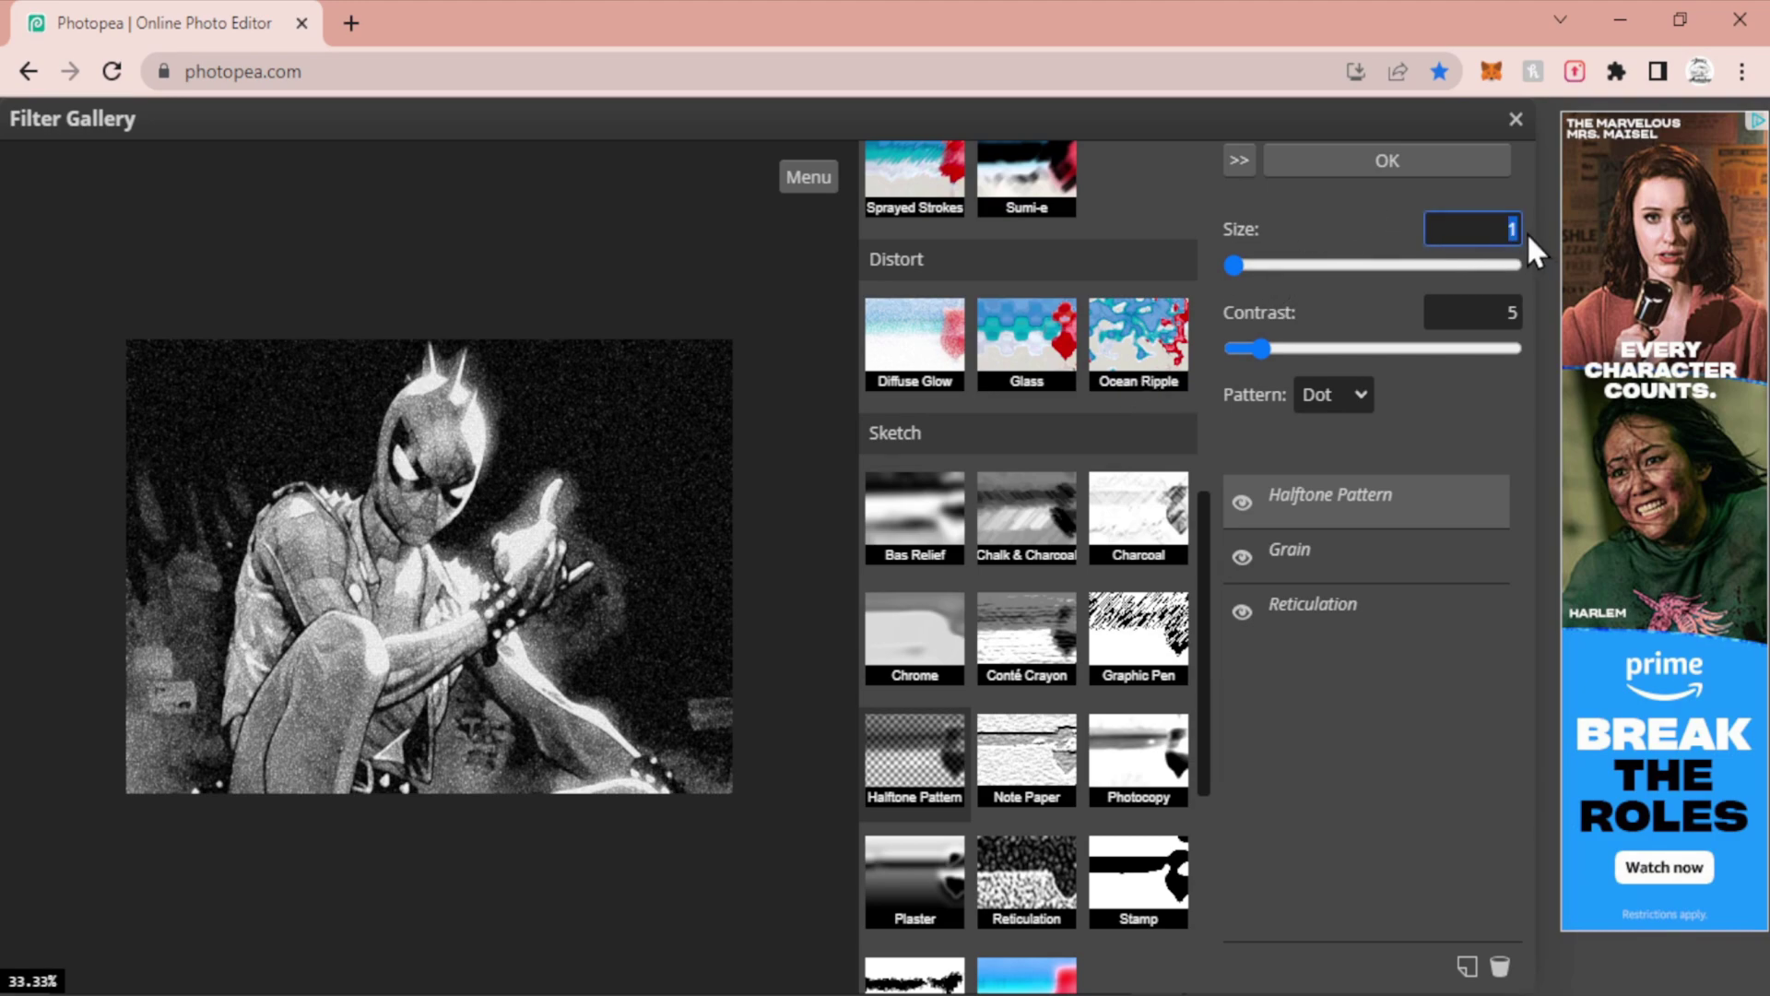
key("BackSpace")
type("3")
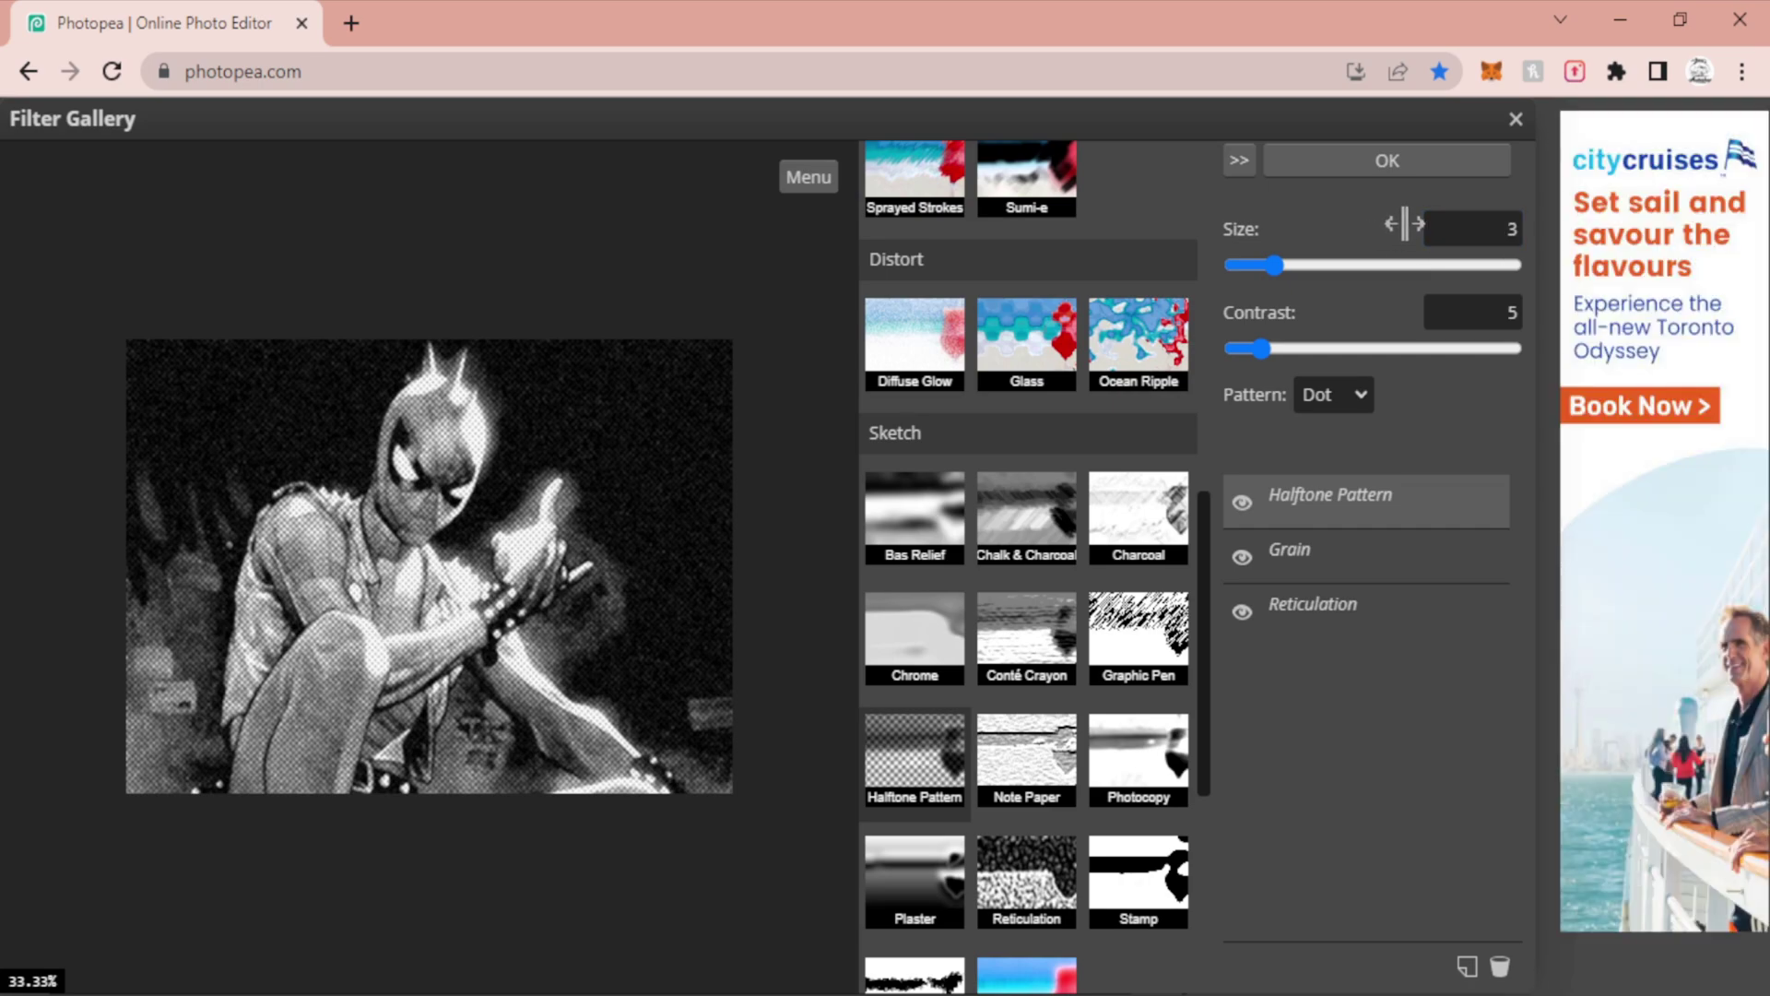
left_click_drag(1476, 229, 1549, 247)
type("2")
key("Return")
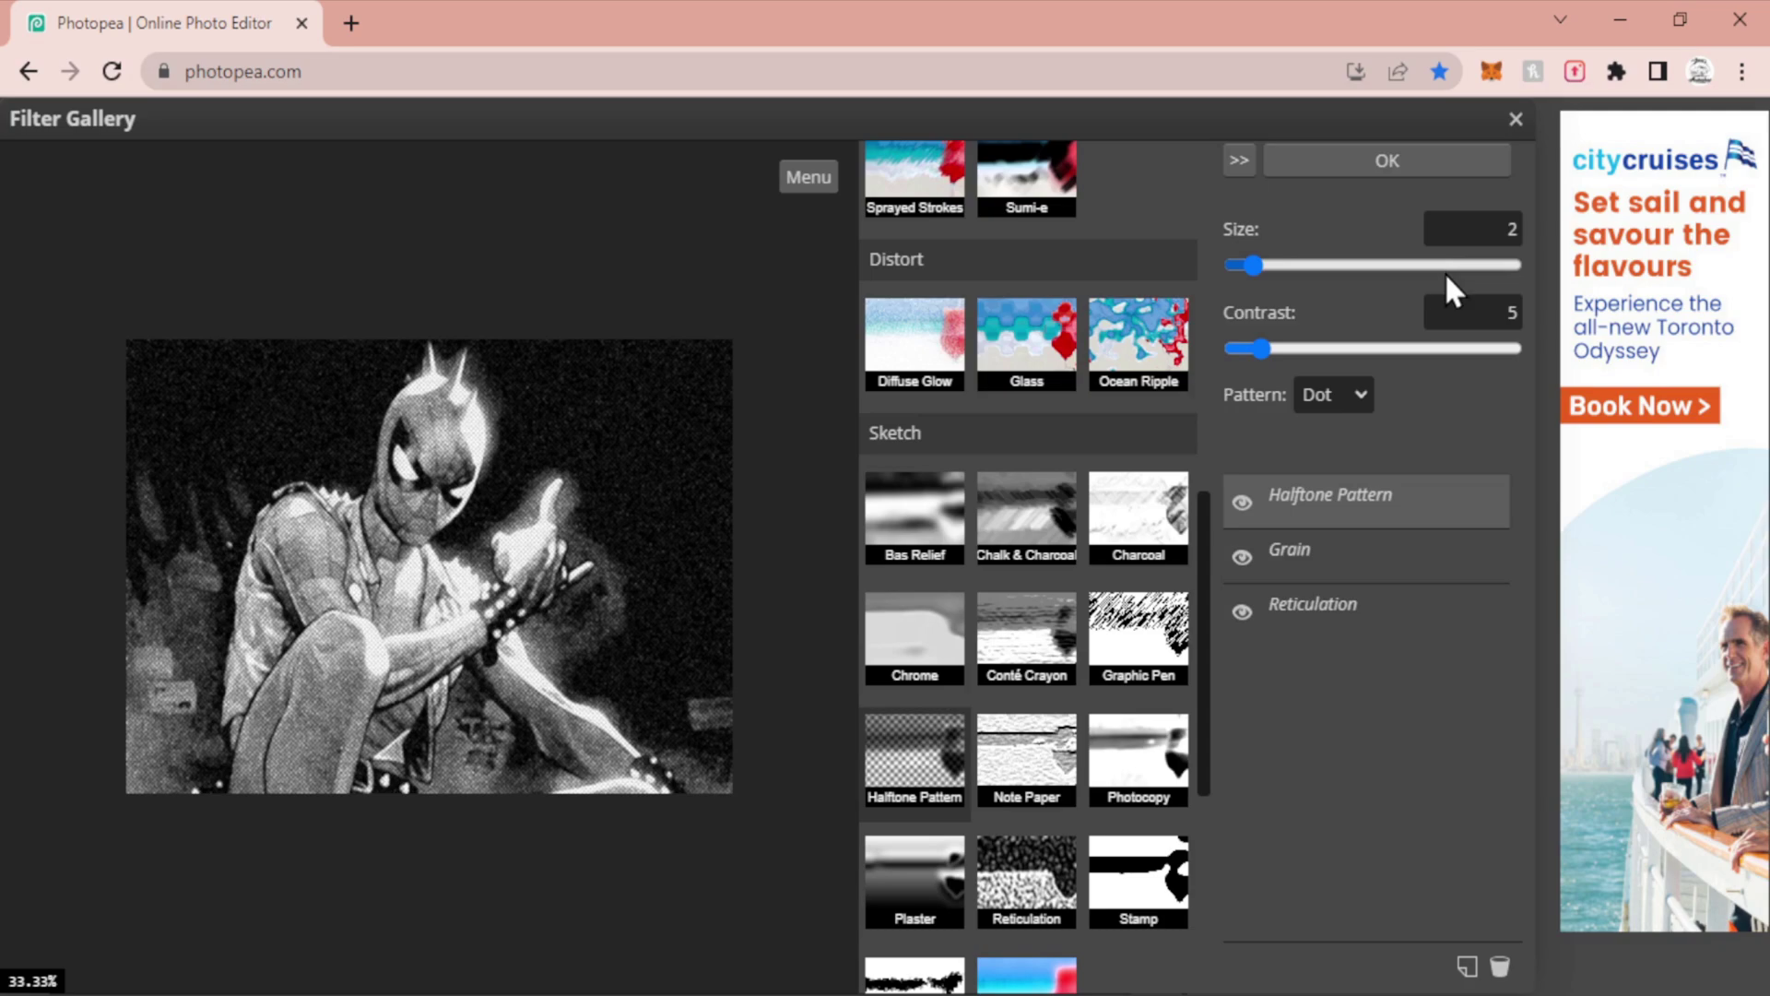
left_click(1482, 311)
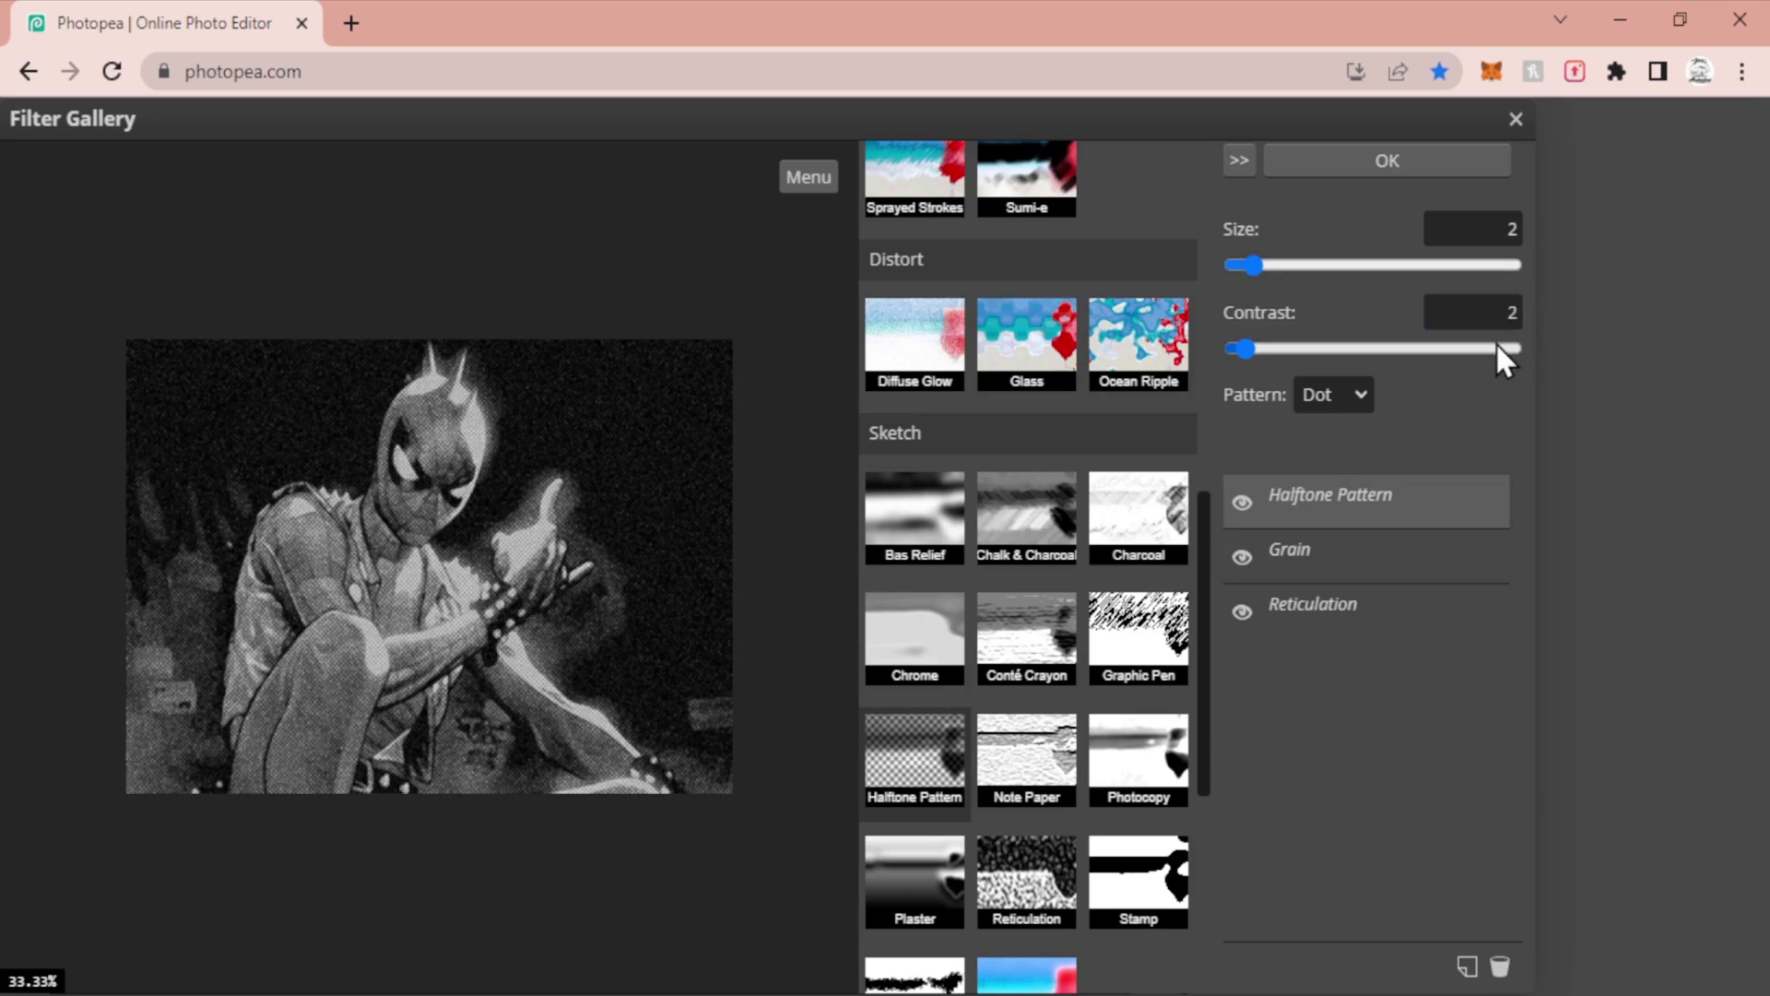
left_click(1468, 357)
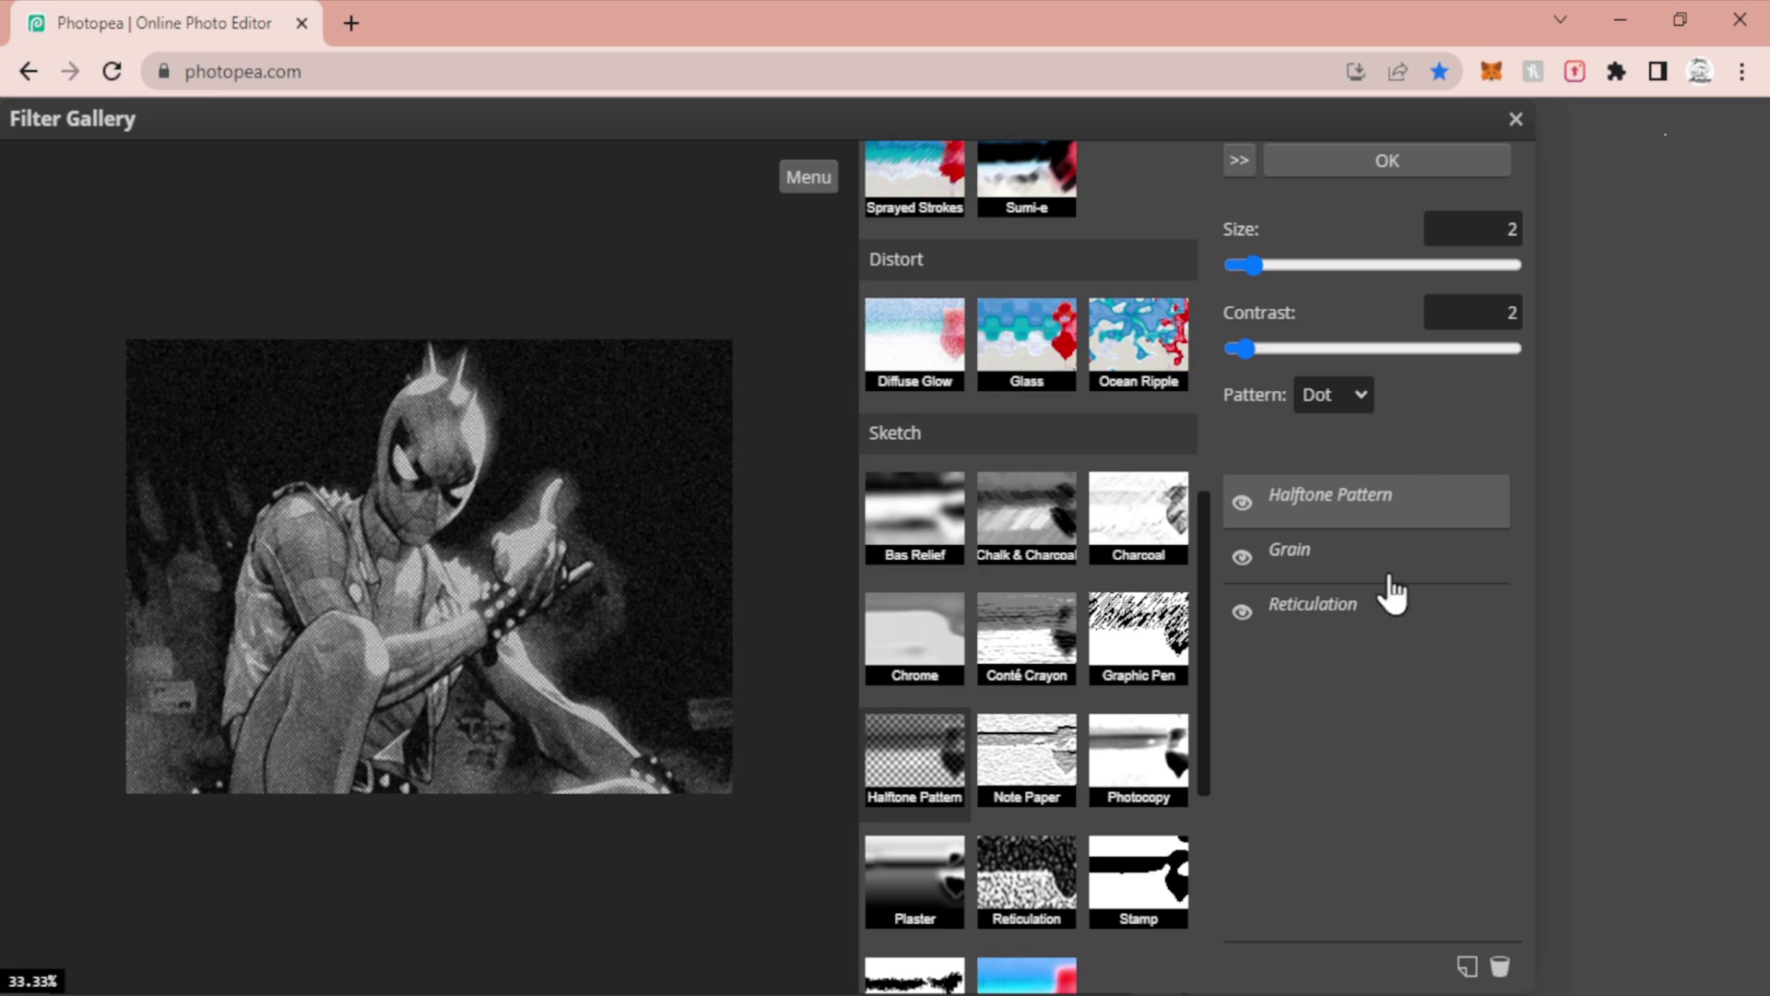
left_click(1392, 166)
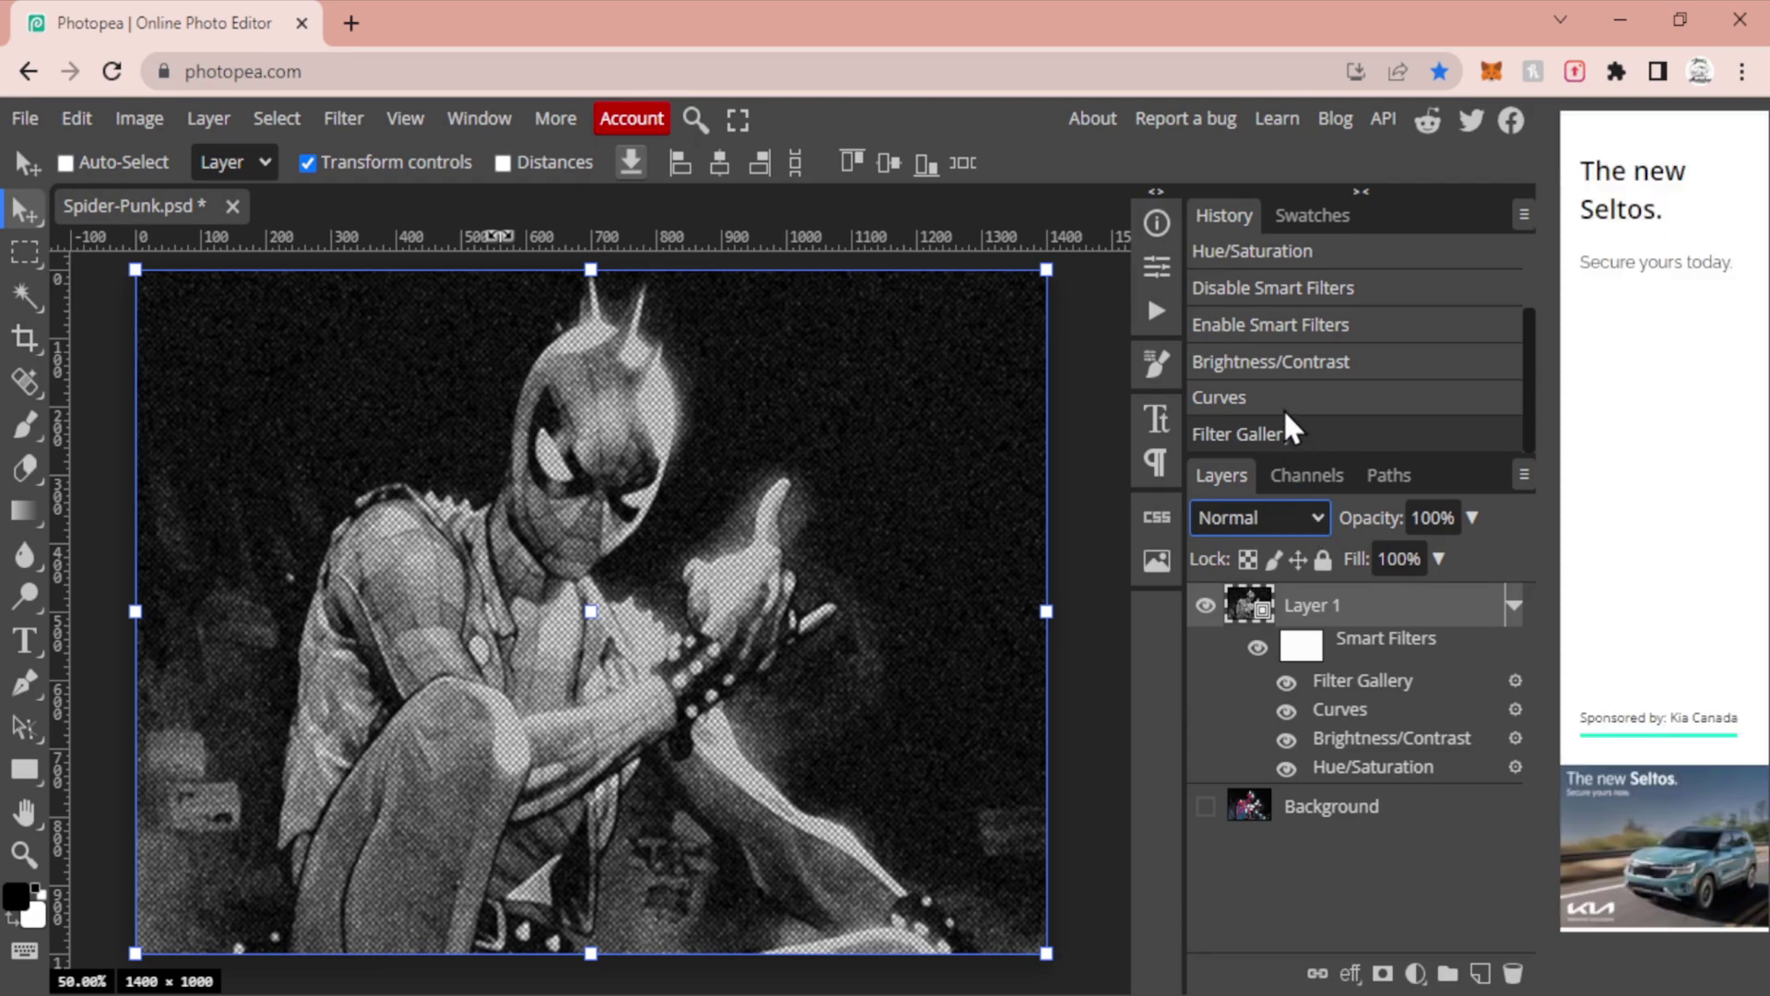
Switch Layer 1's blend mode to Soft Light and make the colour Background visible again.
key("shift+alt+f")
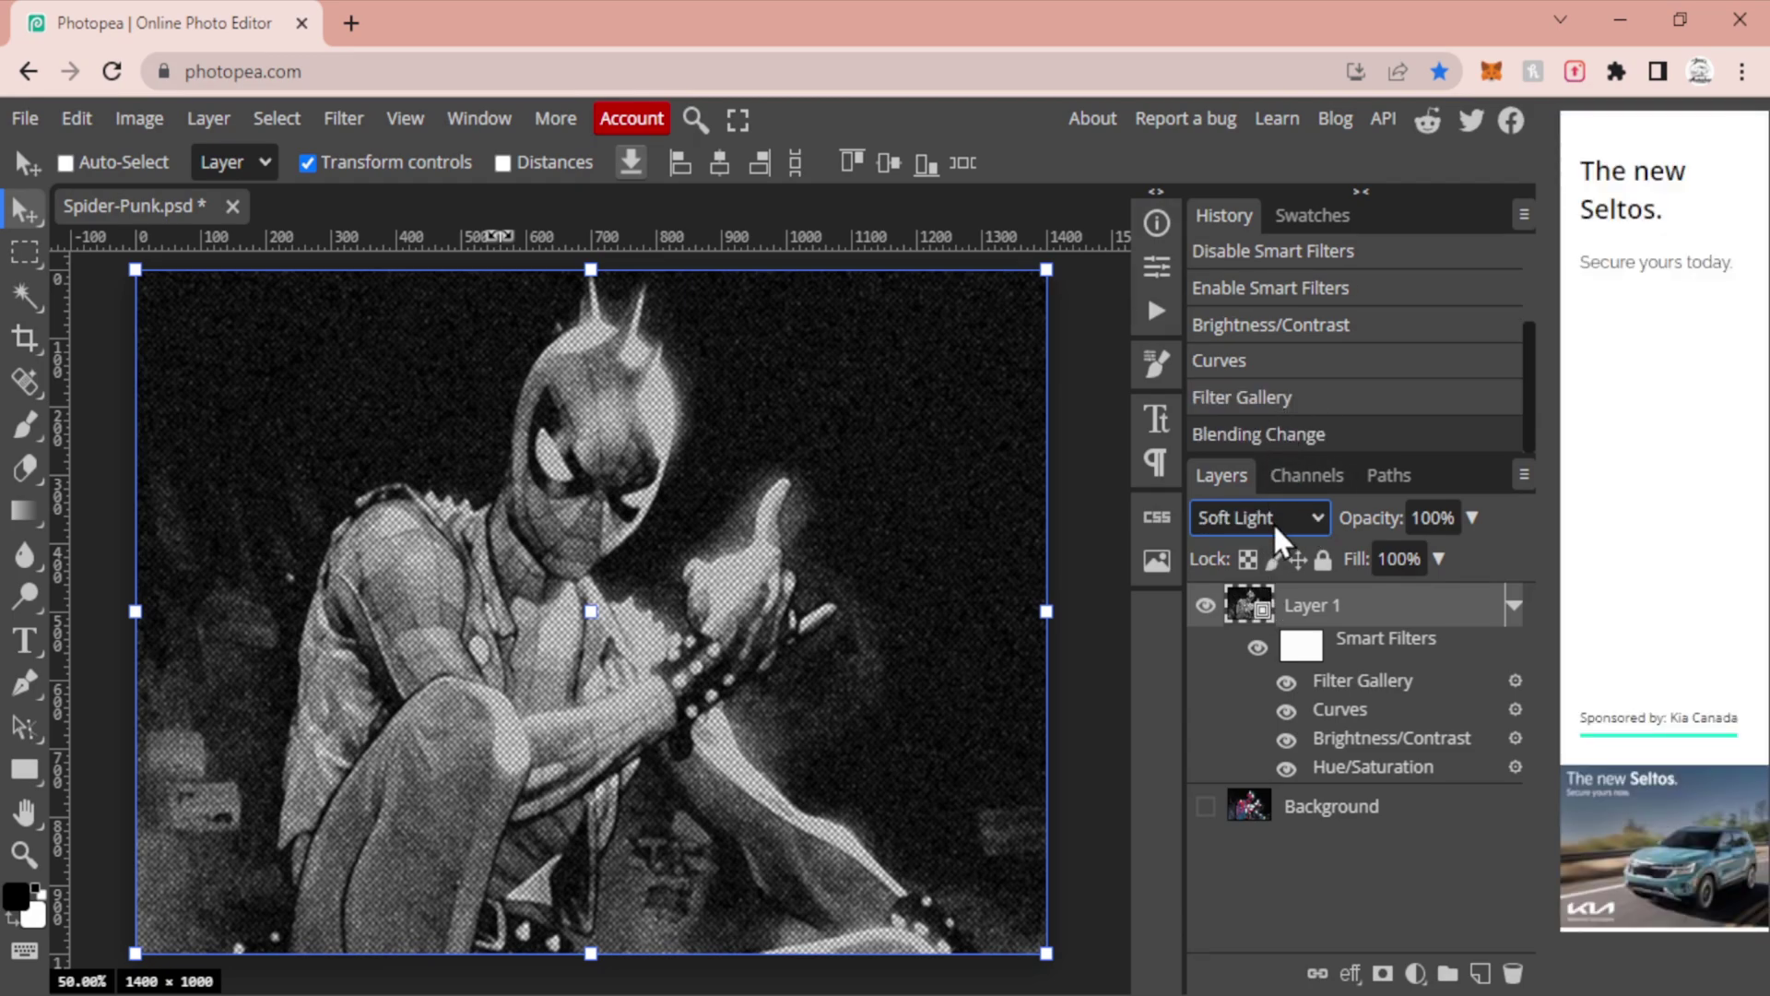
left_click(1205, 808)
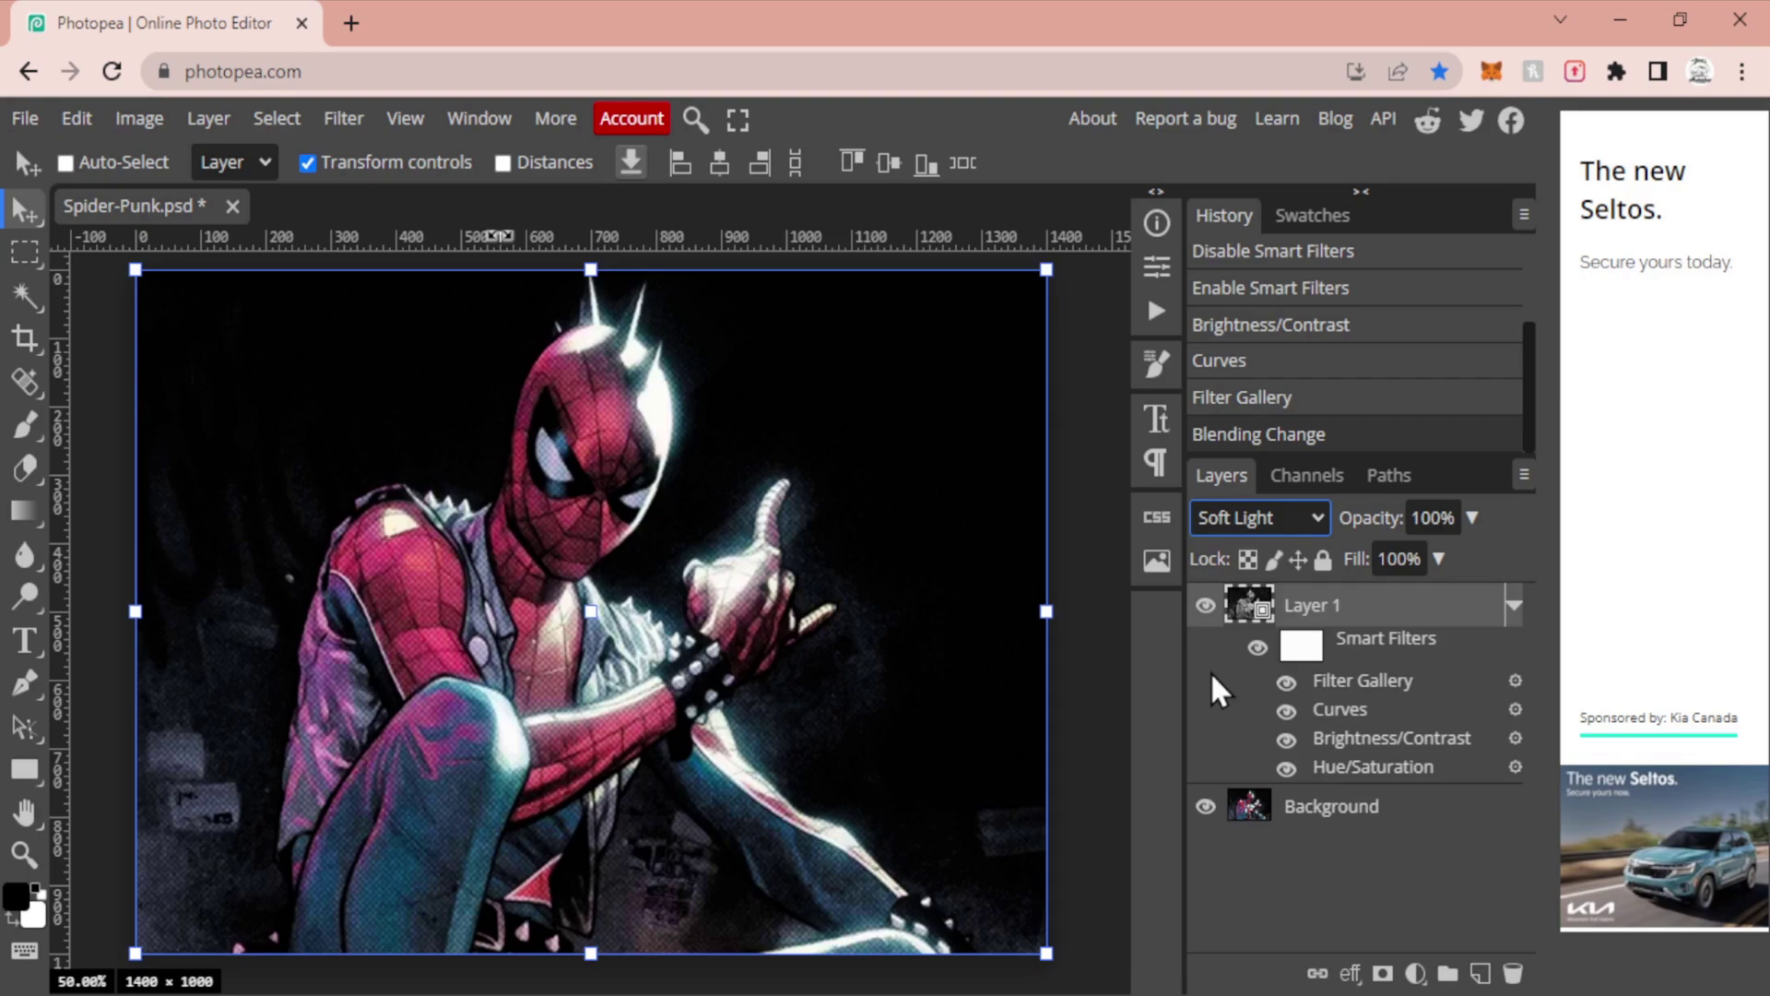
left_click(1205, 805)
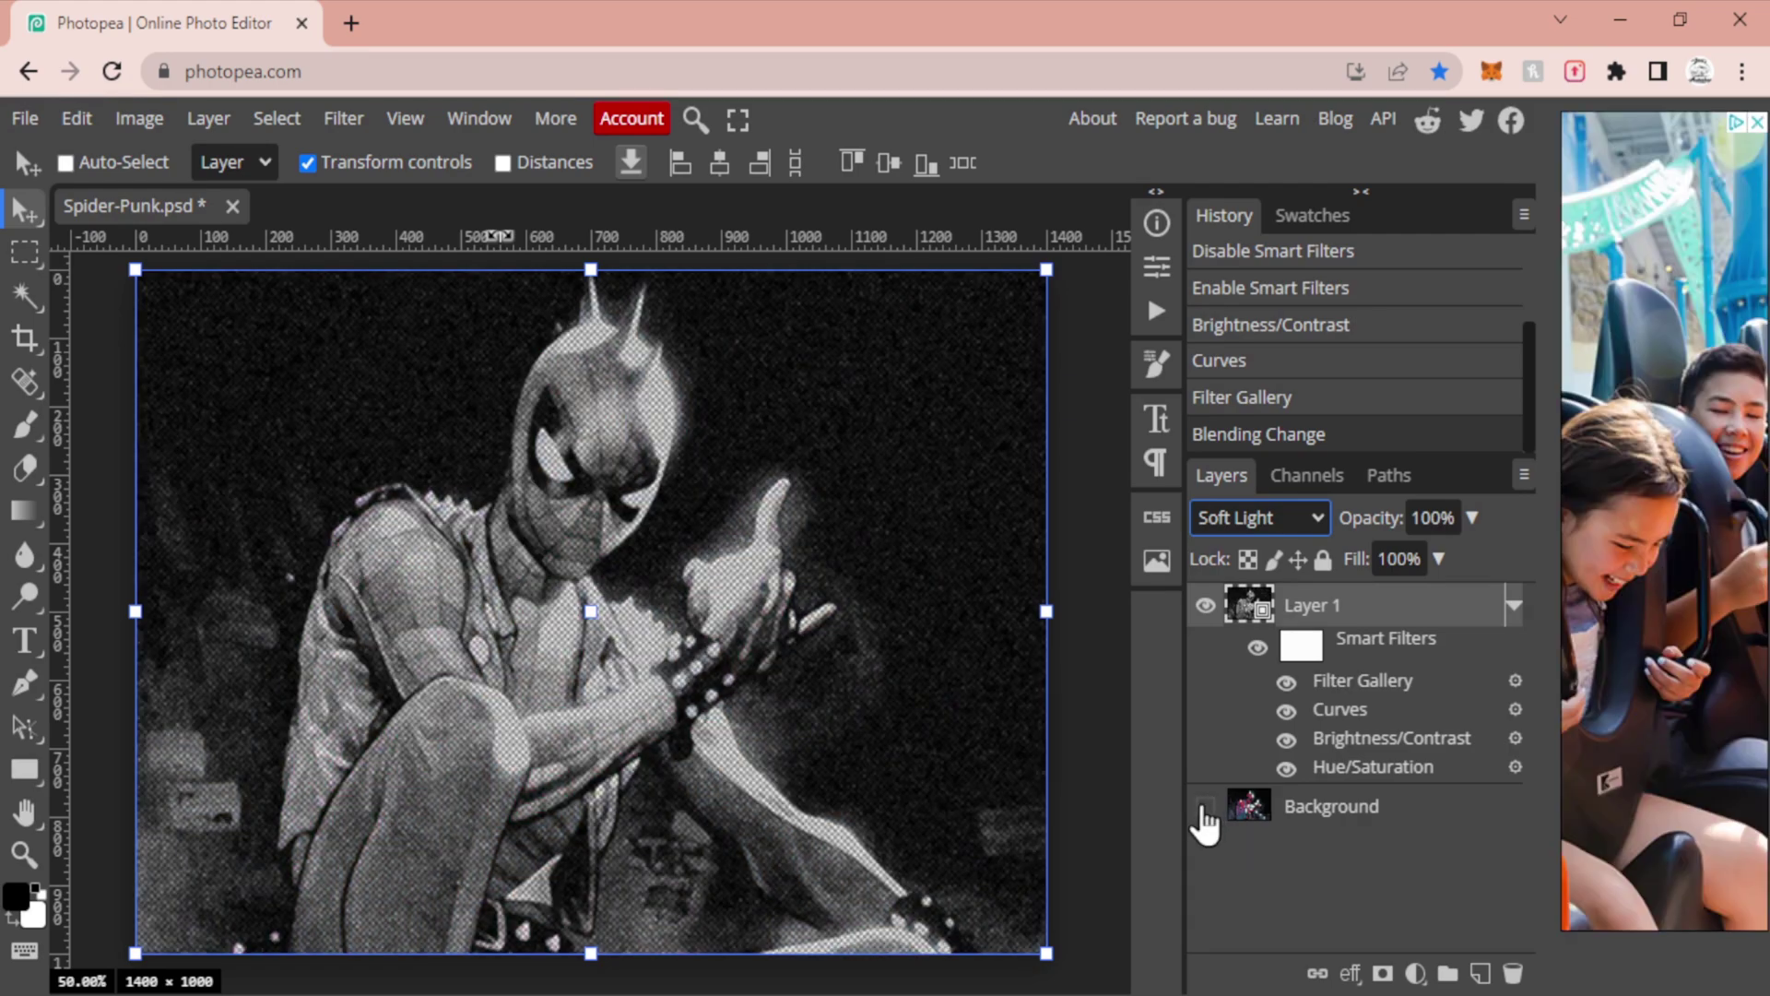
left_click(1205, 807)
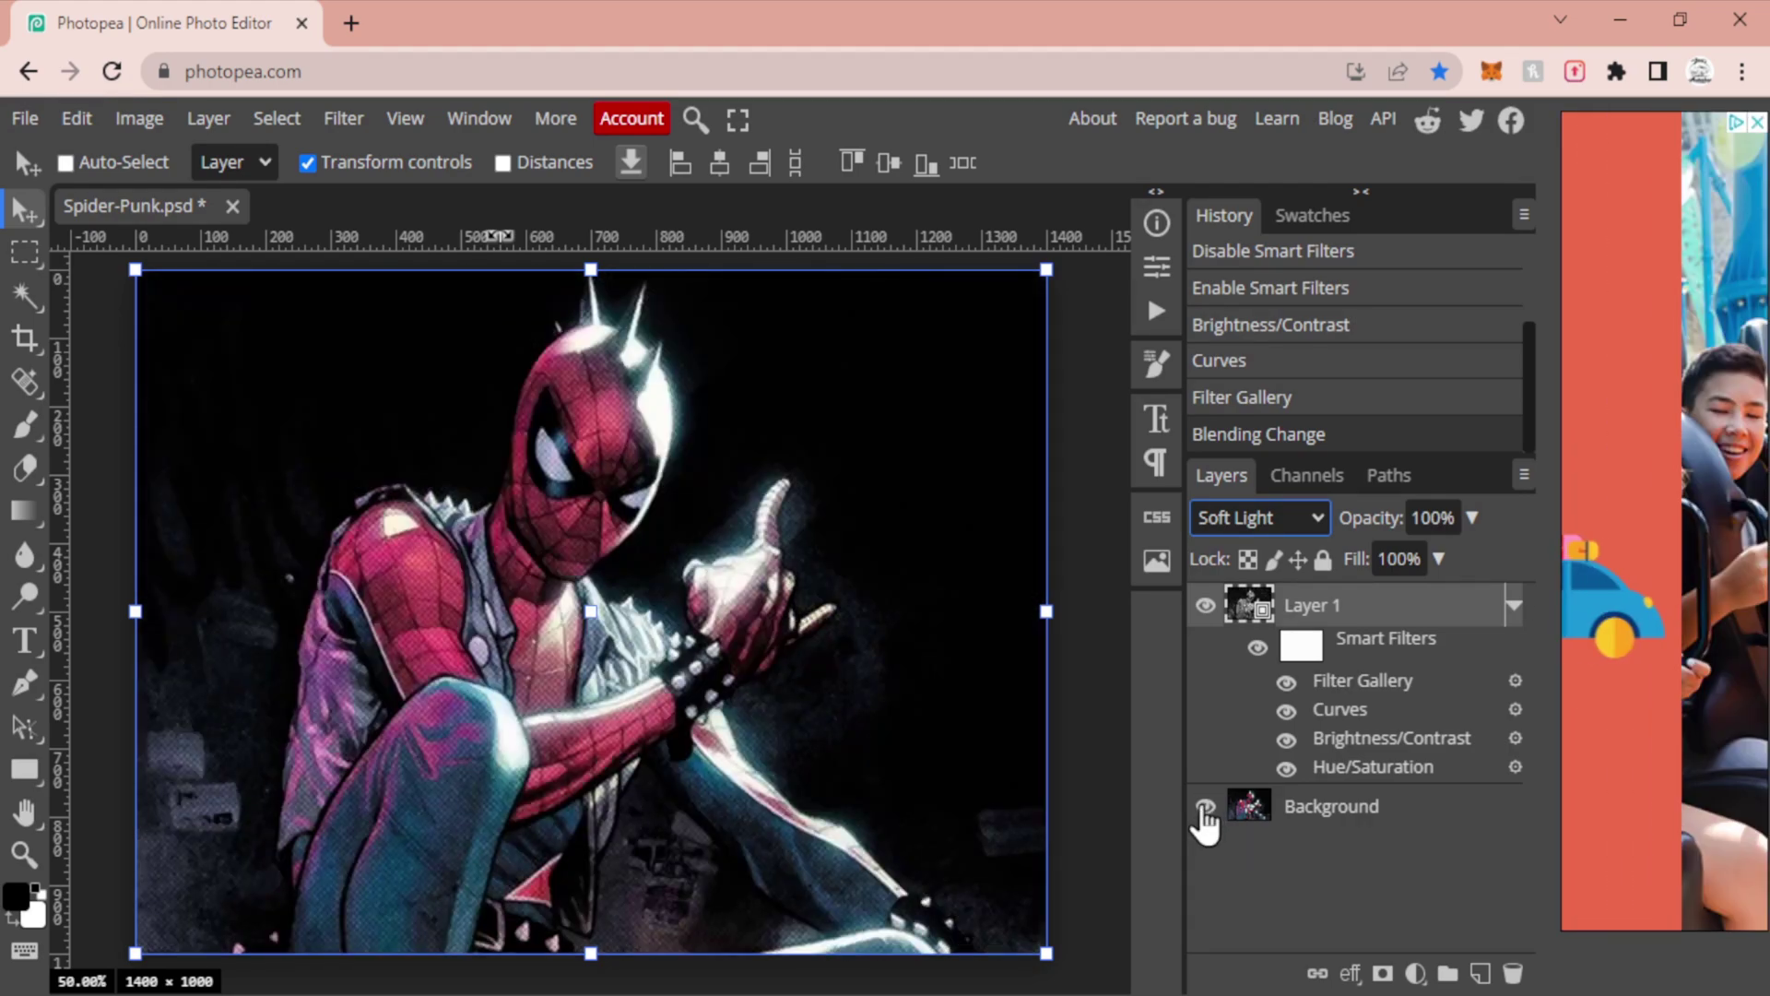